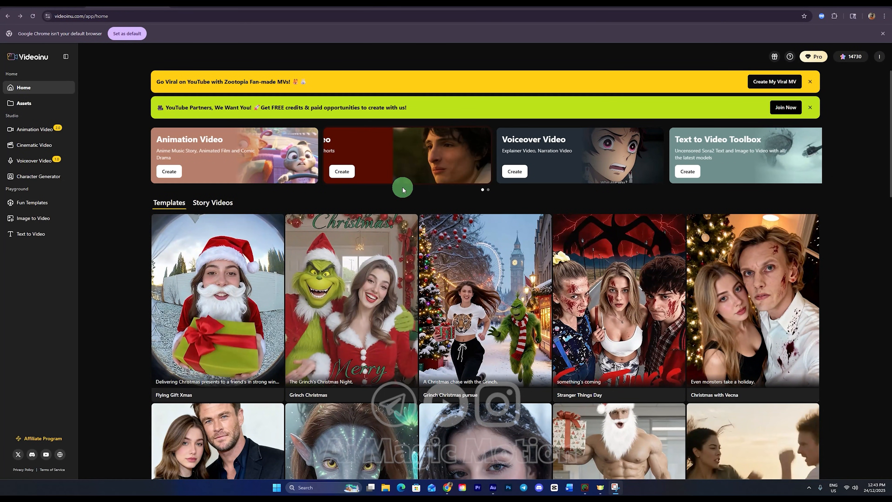
Step: Browse the video templates on the home page and preview several of the Christmas-themed ones
{"action": "mouse_move", "coordinate": [580, 285]}
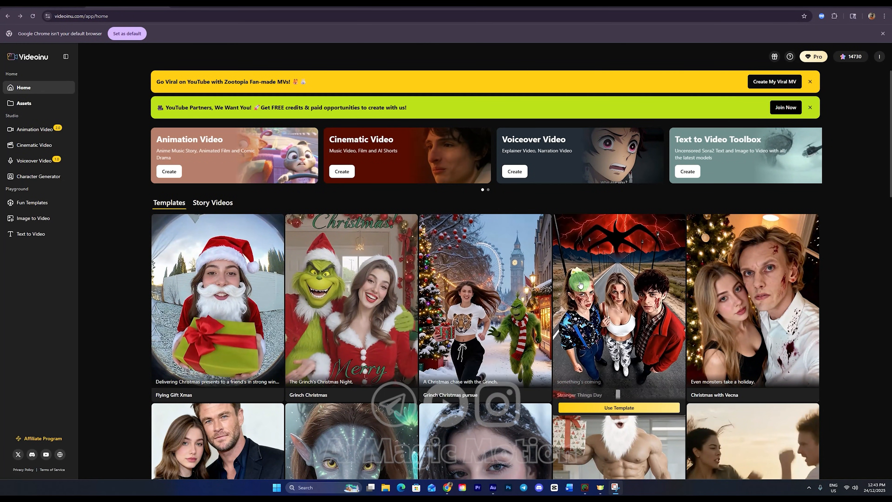
{"action": "mouse_move", "coordinate": [384, 297]}
{"action": "scroll", "coordinate": [384, 296], "scroll_direction": "down", "scroll_amount": 2}
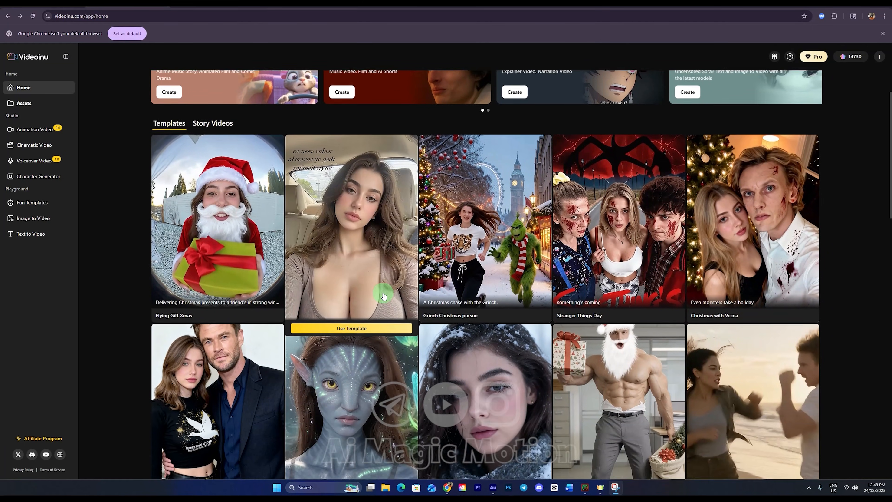
{"action": "mouse_move", "coordinate": [450, 255]}
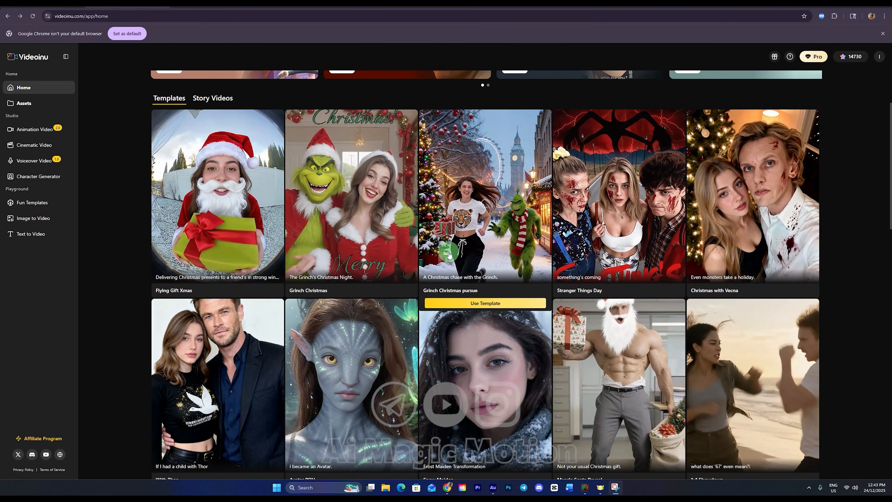
{"action": "mouse_move", "coordinate": [384, 242]}
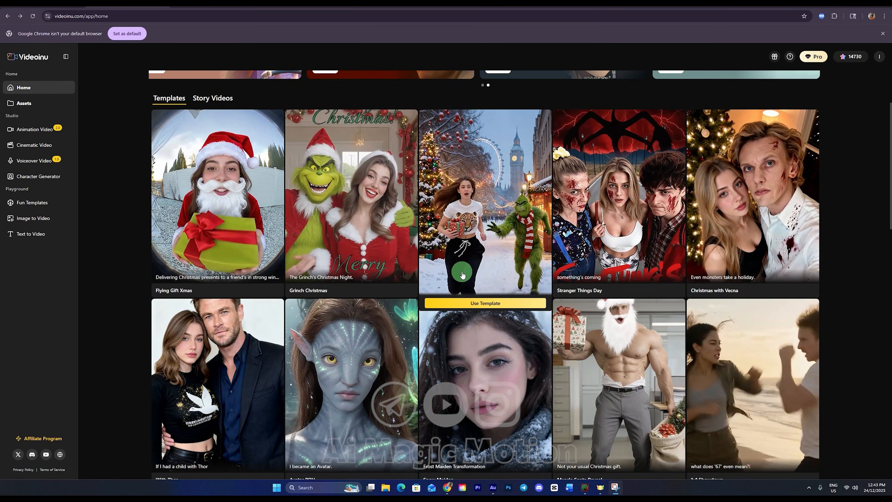
{"action": "scroll", "coordinate": [471, 327], "scroll_direction": "down", "scroll_amount": 6}
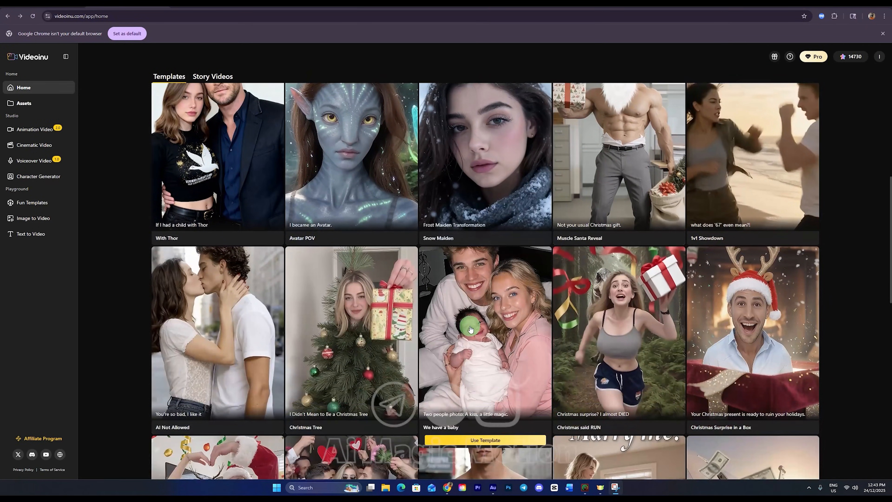
{"action": "scroll", "coordinate": [471, 328], "scroll_direction": "down", "scroll_amount": 3}
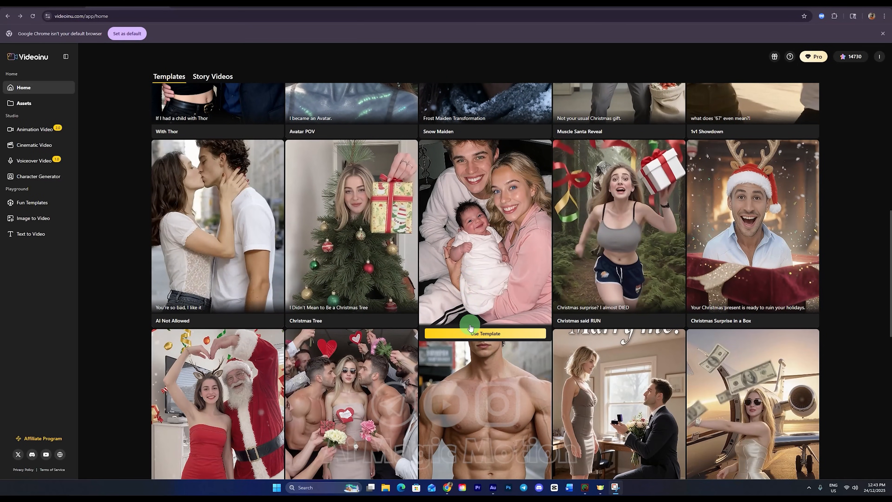
{"action": "scroll", "coordinate": [470, 327], "scroll_direction": "up", "scroll_amount": 9}
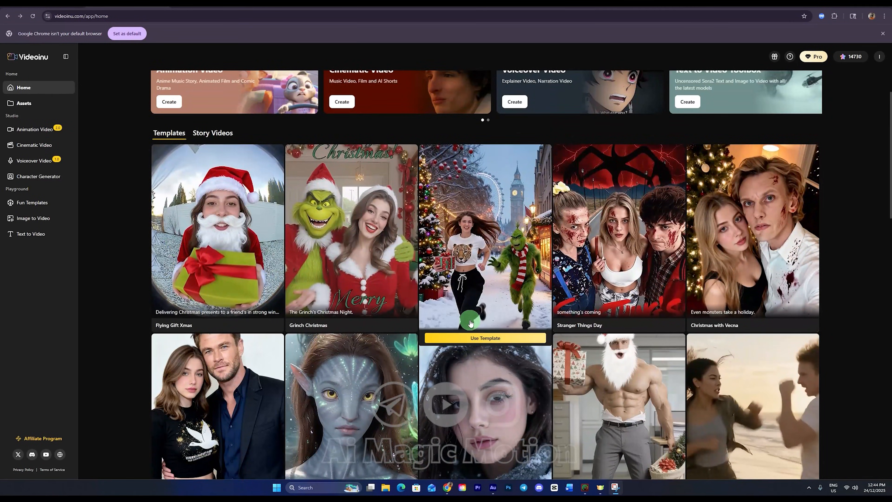
{"action": "scroll", "coordinate": [470, 323], "scroll_direction": "up", "scroll_amount": 2}
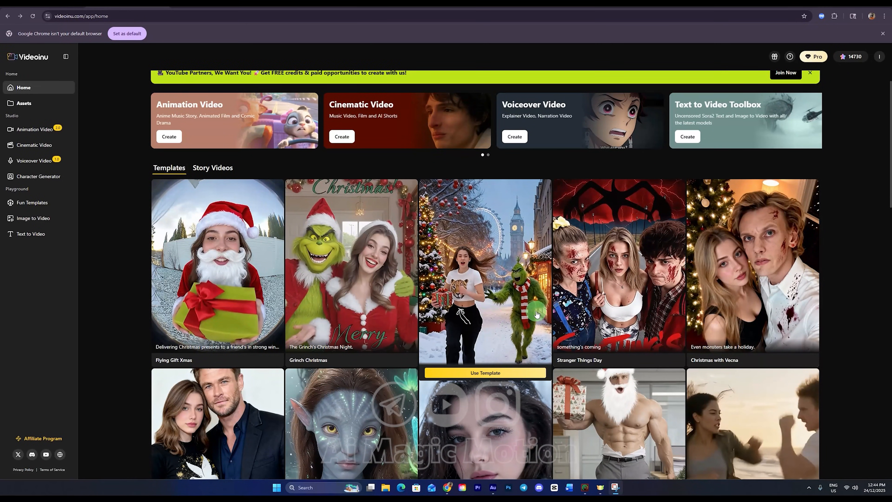
{"action": "mouse_move", "coordinate": [579, 308]}
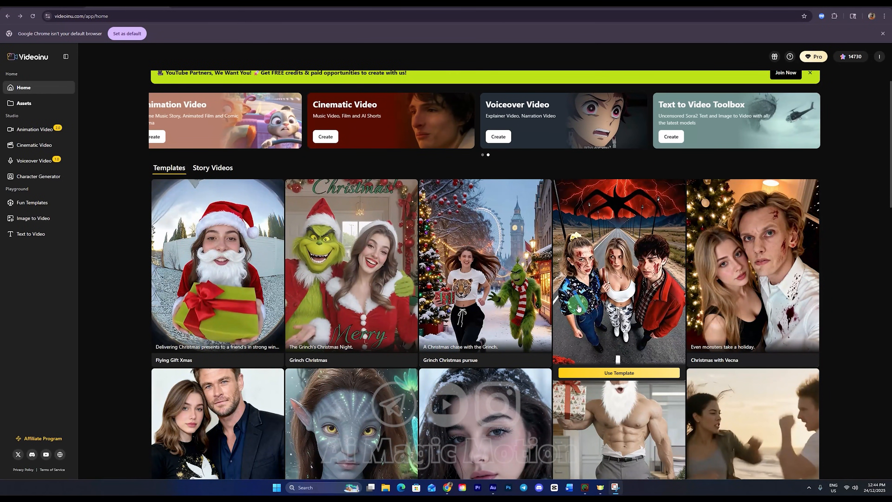
{"action": "mouse_move", "coordinate": [483, 286]}
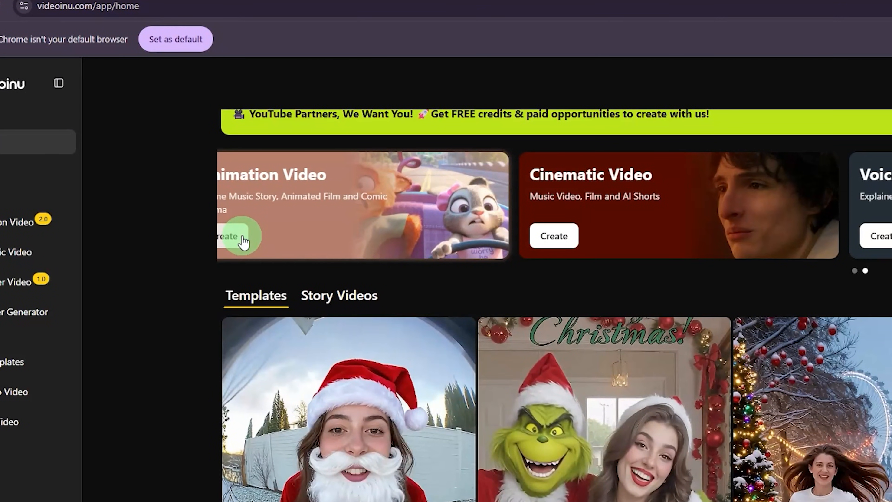
Step: Start a new Animation Video project and set its visual style to Zootopia
{"action": "left_click", "coordinate": [243, 237]}
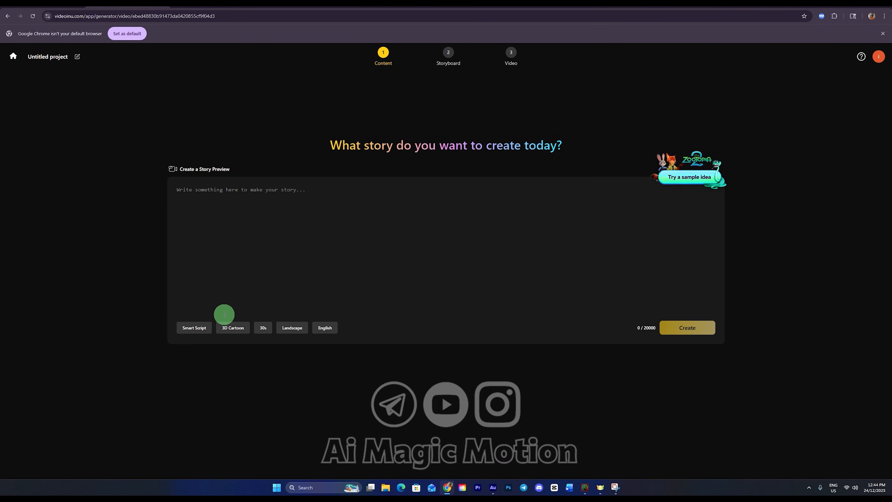
{"action": "left_click", "coordinate": [234, 328]}
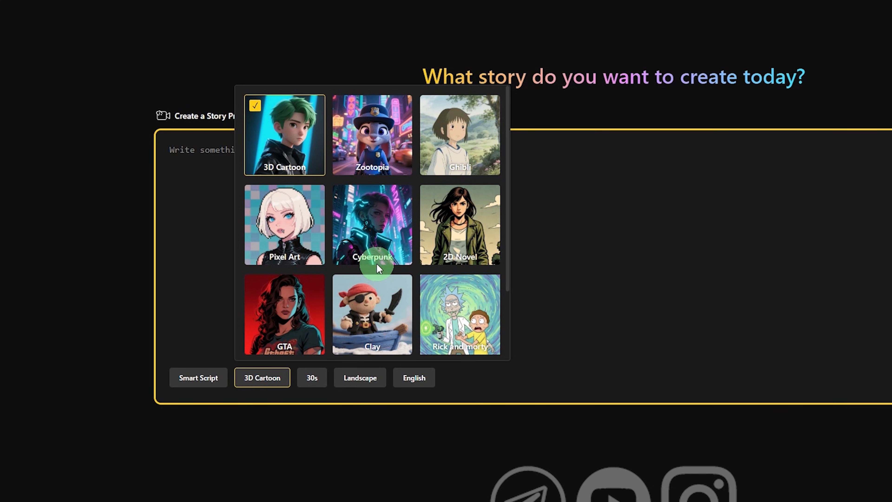
{"action": "scroll", "coordinate": [375, 264], "scroll_direction": "down", "scroll_amount": 3}
{"action": "scroll", "coordinate": [363, 260], "scroll_direction": "up", "scroll_amount": 3}
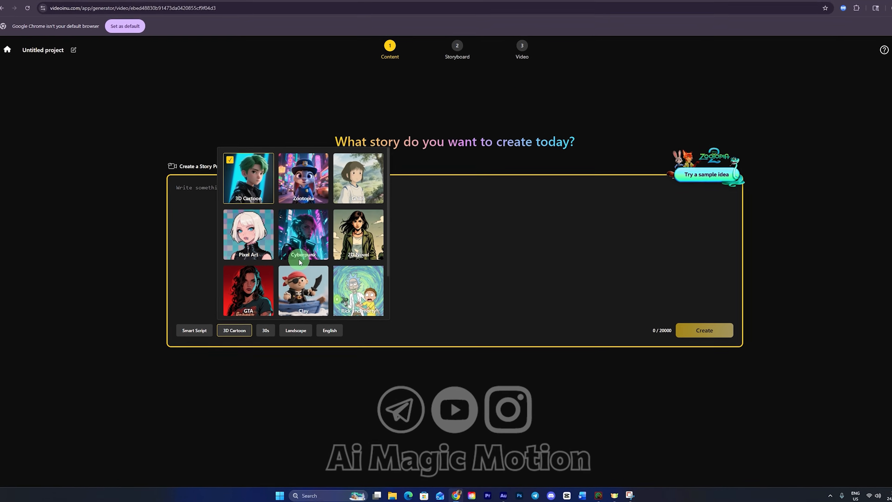
{"action": "left_click", "coordinate": [301, 183]}
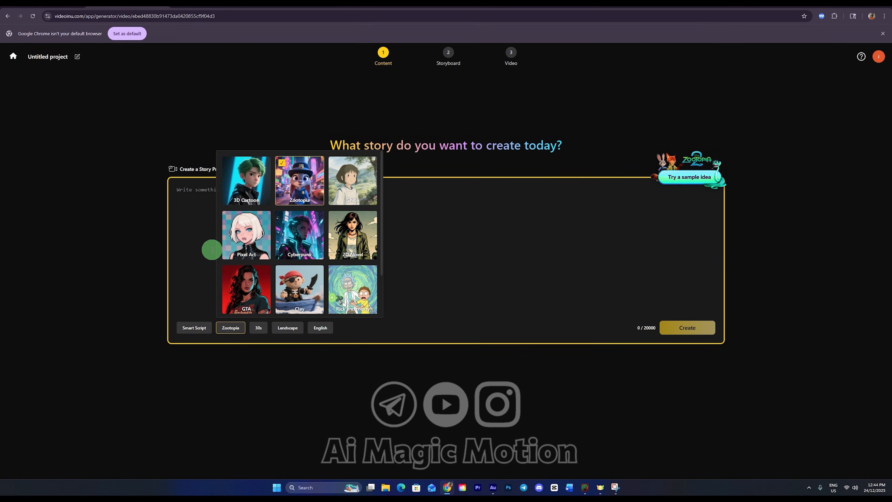
{"action": "left_click", "coordinate": [204, 250]}
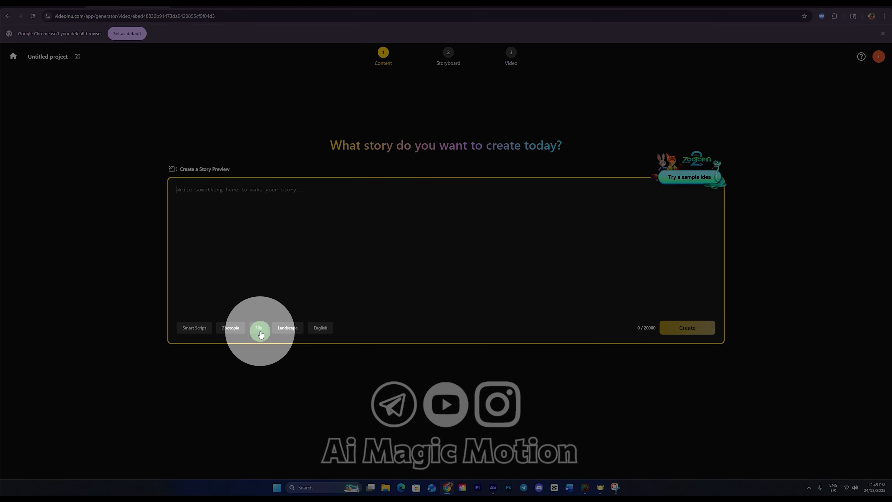
Step: Look through the available video length and orientation options for the story
{"action": "left_click", "coordinate": [260, 332]}
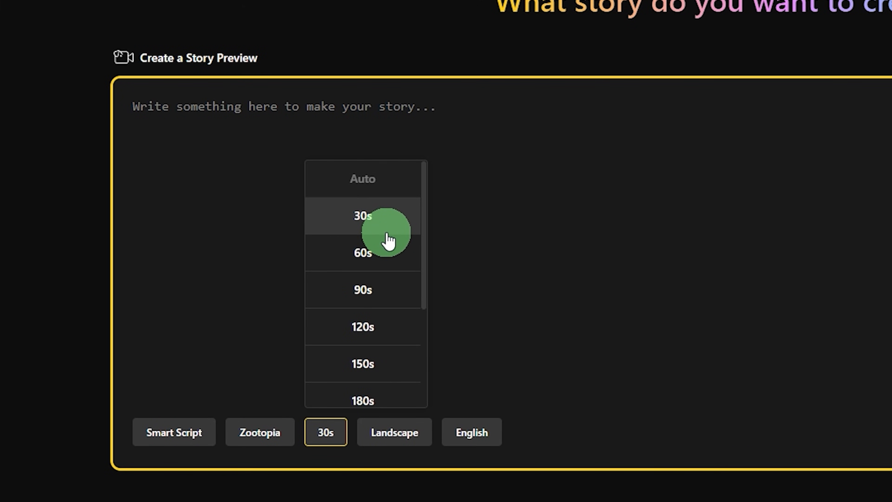
{"action": "scroll", "coordinate": [367, 314], "scroll_direction": "down", "scroll_amount": 4}
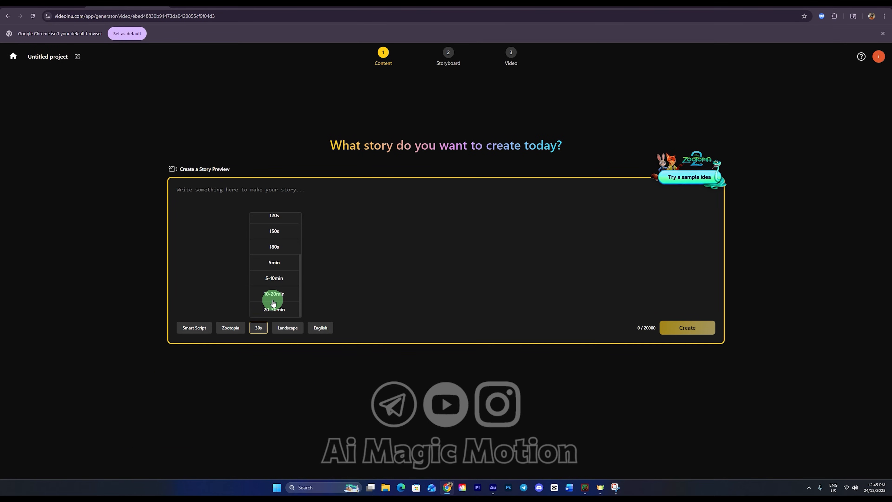
{"action": "left_click", "coordinate": [328, 290]}
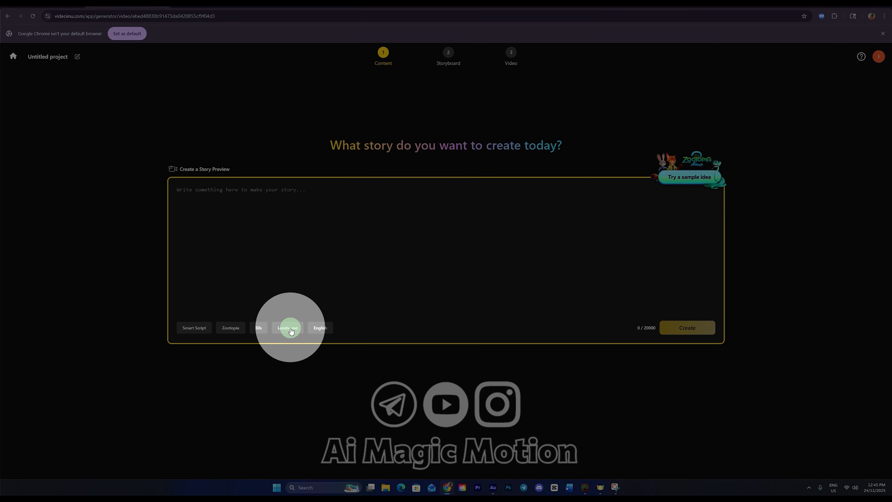
{"action": "left_click", "coordinate": [290, 332]}
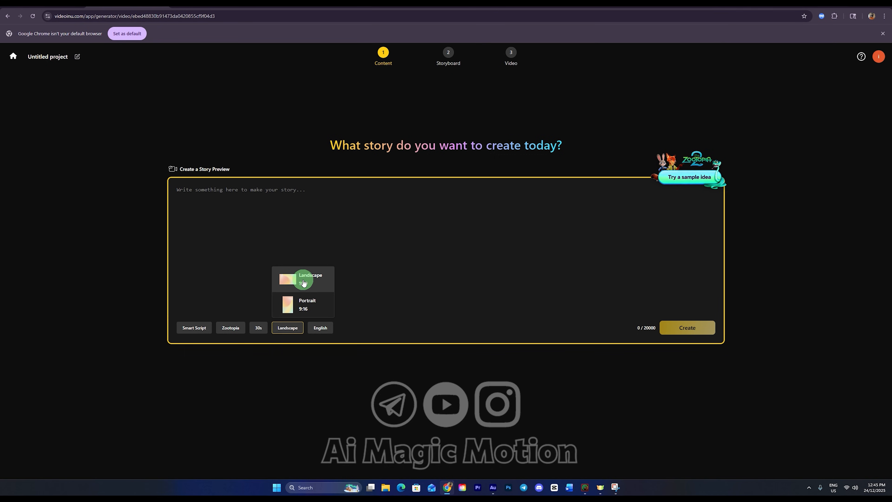
{"action": "left_click", "coordinate": [354, 276]}
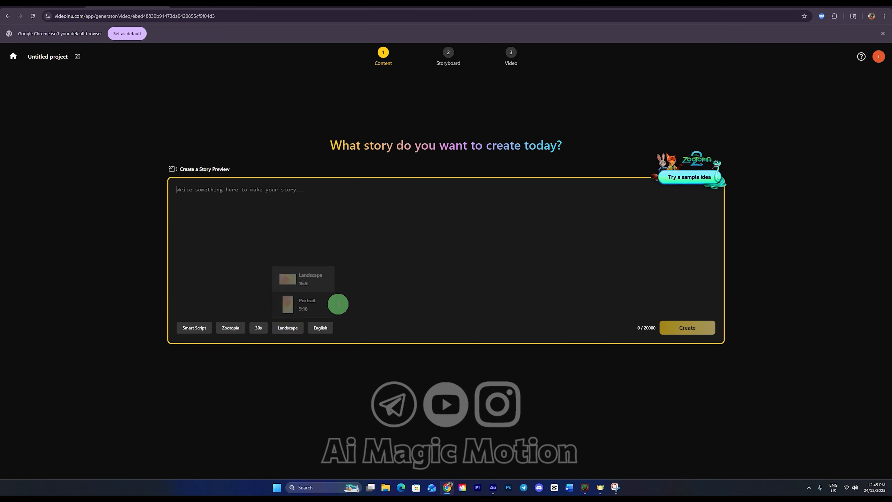
Step: Look through the available language options for the story
{"action": "left_click", "coordinate": [325, 329]}
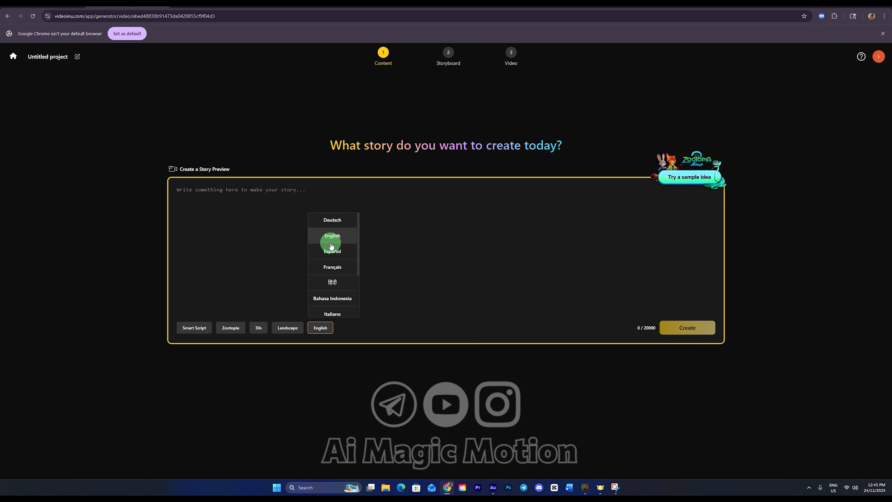
{"action": "scroll", "coordinate": [330, 256], "scroll_direction": "down", "scroll_amount": 2}
{"action": "scroll", "coordinate": [331, 250], "scroll_direction": "up", "scroll_amount": 2}
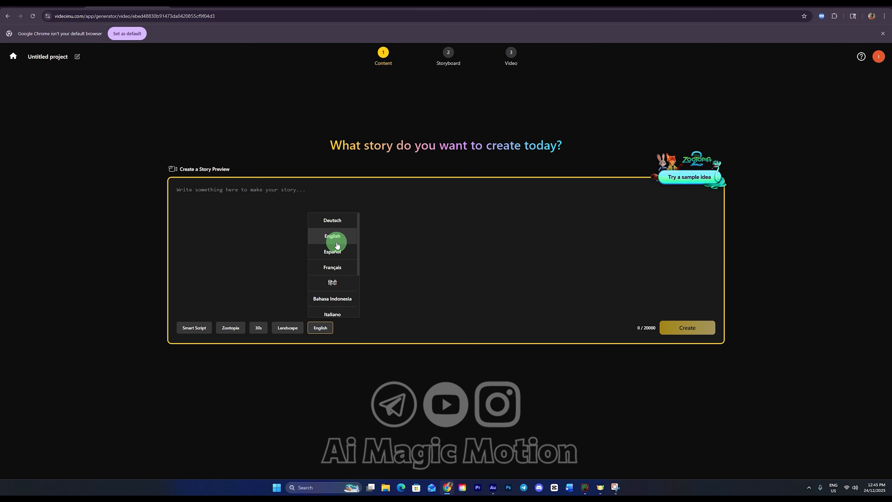
{"action": "left_click", "coordinate": [407, 242]}
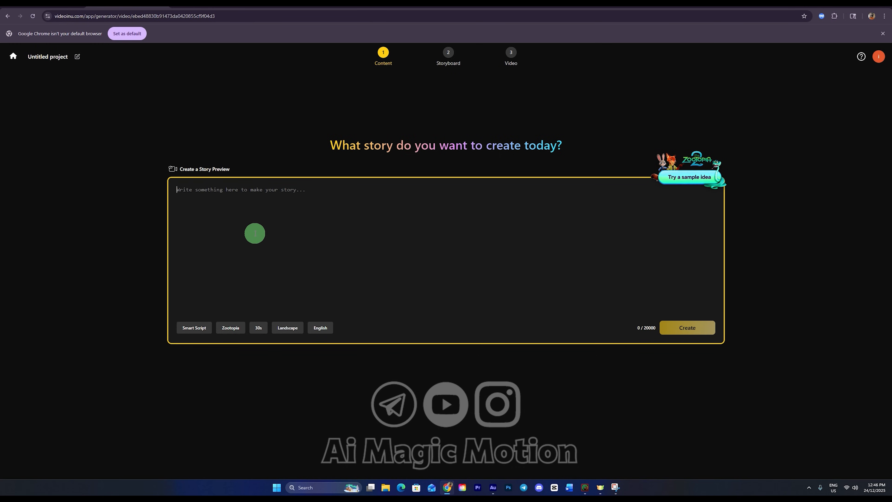
Step: Use the Zootopia sample idea as the story text and create the script from it
{"action": "left_click", "coordinate": [269, 208]}
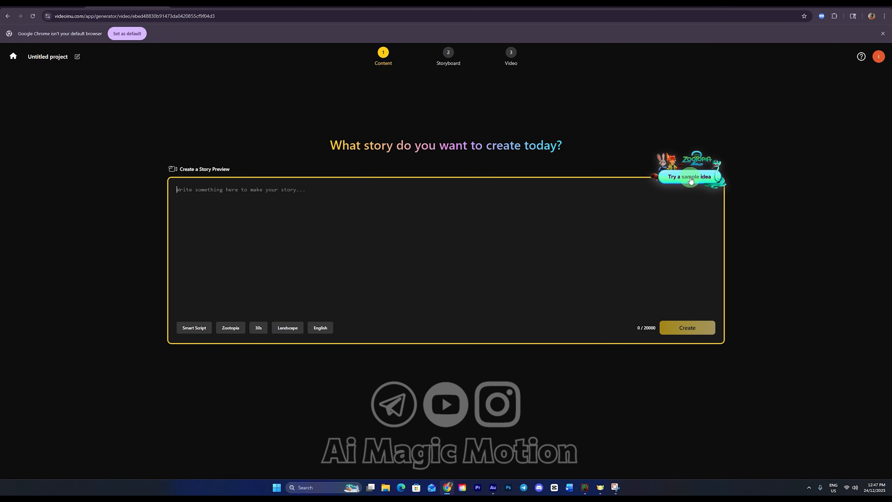
{"action": "left_click", "coordinate": [681, 185]}
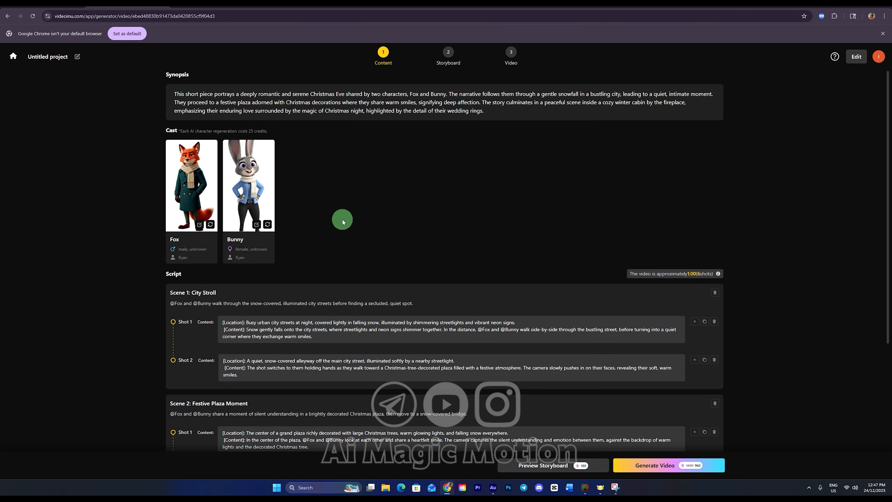
Step: Review the generated cast and scene scripts, opening the text of Scene 1's Shot 1 and Shot 2 for editing
{"action": "scroll", "coordinate": [343, 221], "scroll_direction": "down", "scroll_amount": 1}
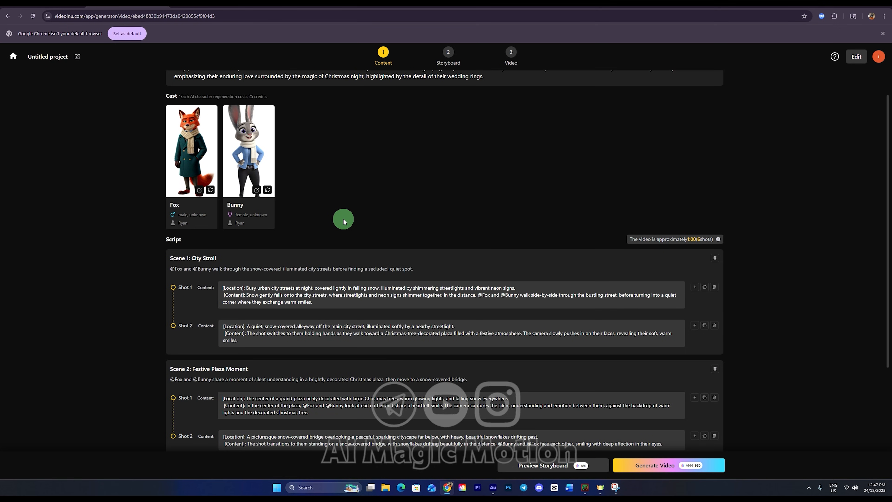
{"action": "scroll", "coordinate": [343, 221], "scroll_direction": "down", "scroll_amount": 4}
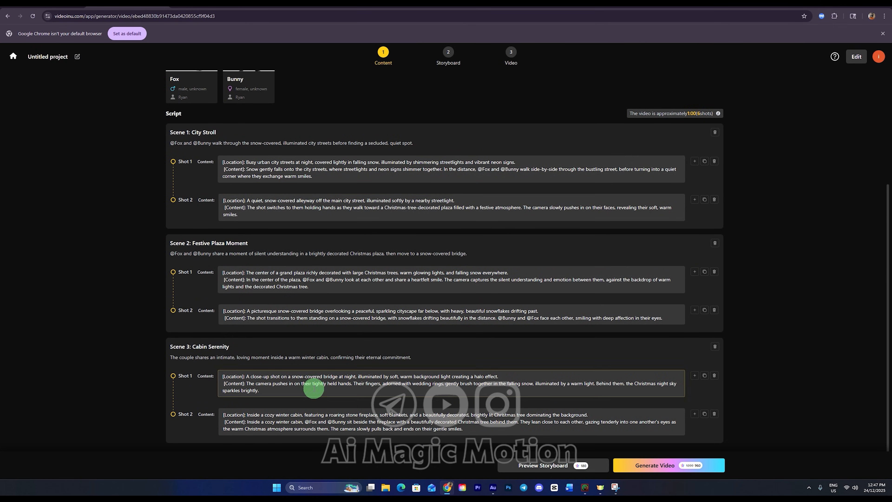
{"action": "scroll", "coordinate": [334, 280], "scroll_direction": "up", "scroll_amount": 1}
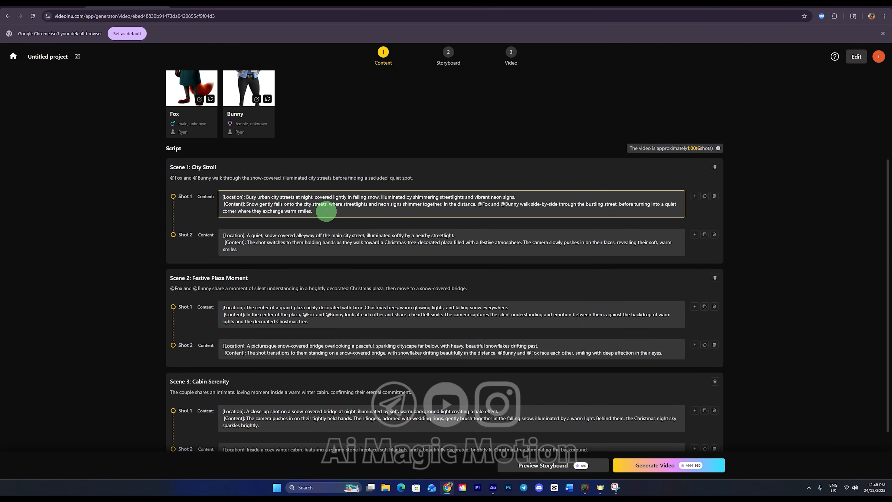
{"action": "left_click", "coordinate": [318, 212]}
{"action": "left_click", "coordinate": [361, 250]}
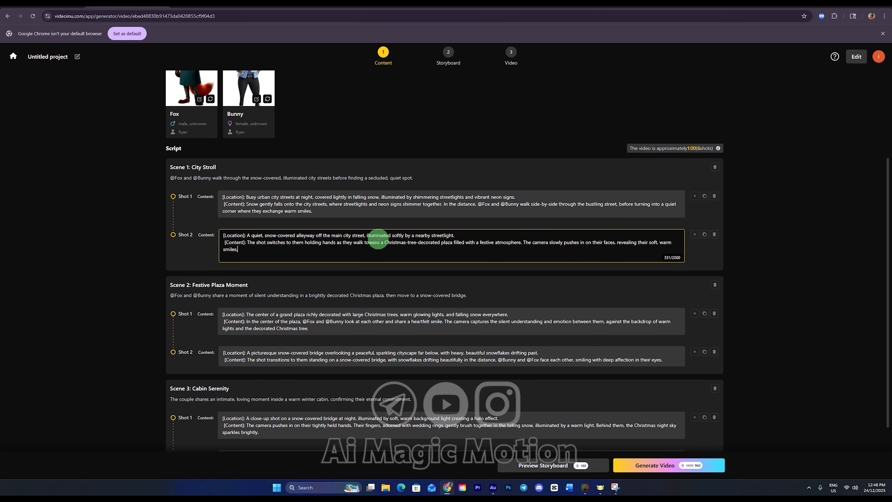
{"action": "left_click", "coordinate": [766, 211]}
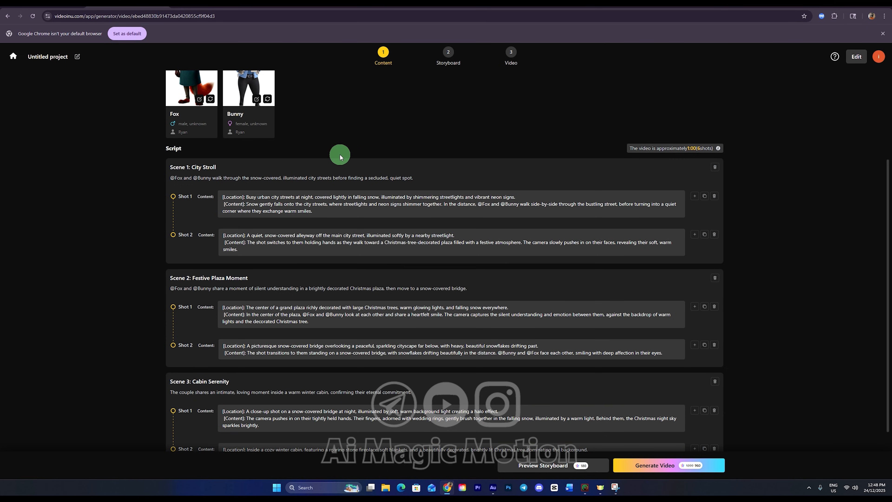
{"action": "scroll", "coordinate": [341, 156], "scroll_direction": "up", "scroll_amount": 3}
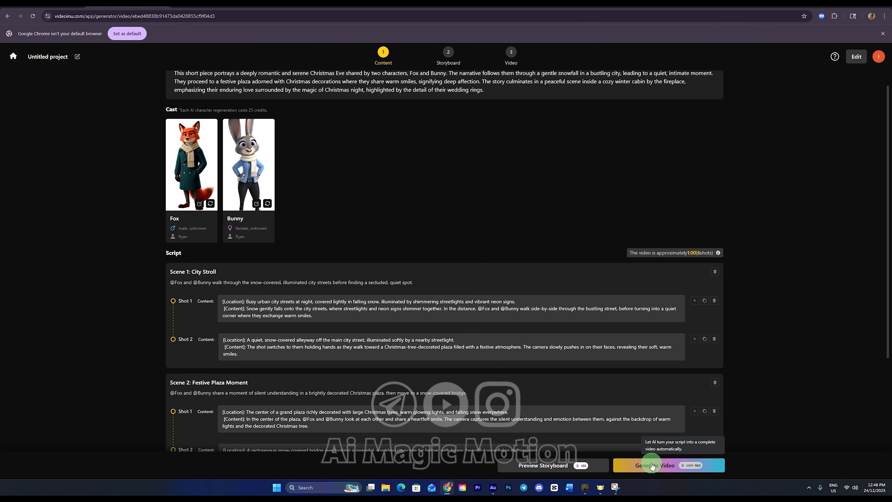
Step: Generate the shot-by-shot storyboard preview from the script instead of the complete video
{"action": "key", "text": "ctrl"}
{"action": "key", "text": "ctrl"}
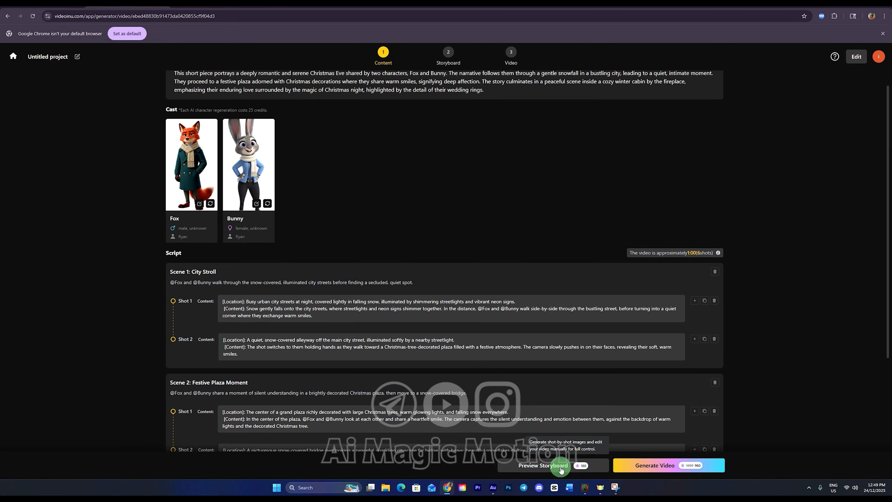
{"action": "left_click", "coordinate": [561, 469]}
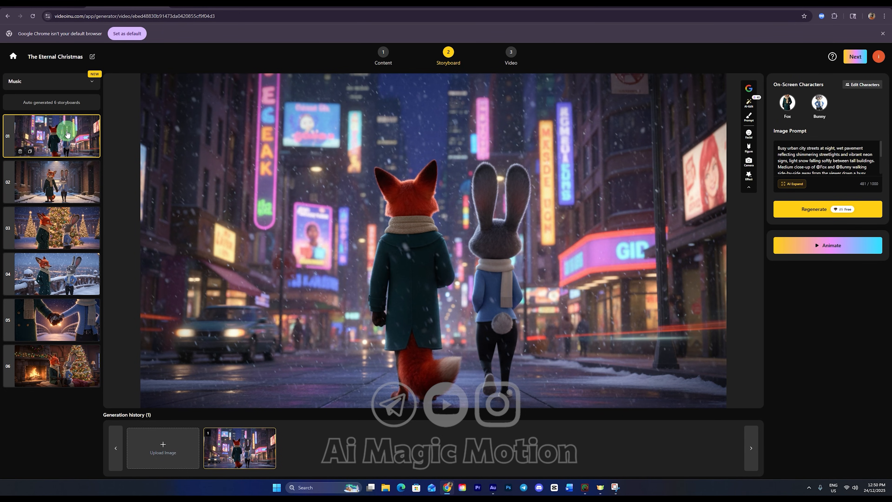
Step: Look through the generated storyboard images of shots 02 to 05
{"action": "left_click", "coordinate": [69, 196]}
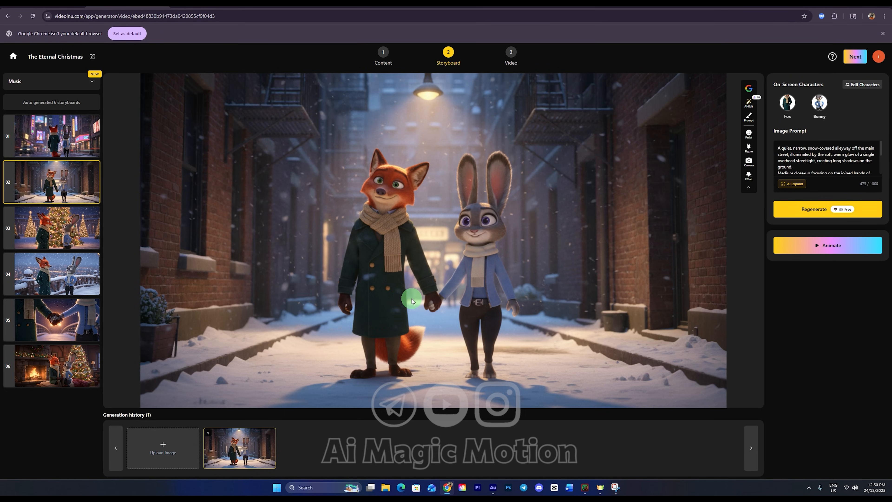
{"action": "left_click", "coordinate": [59, 226]}
{"action": "left_click", "coordinate": [70, 267]}
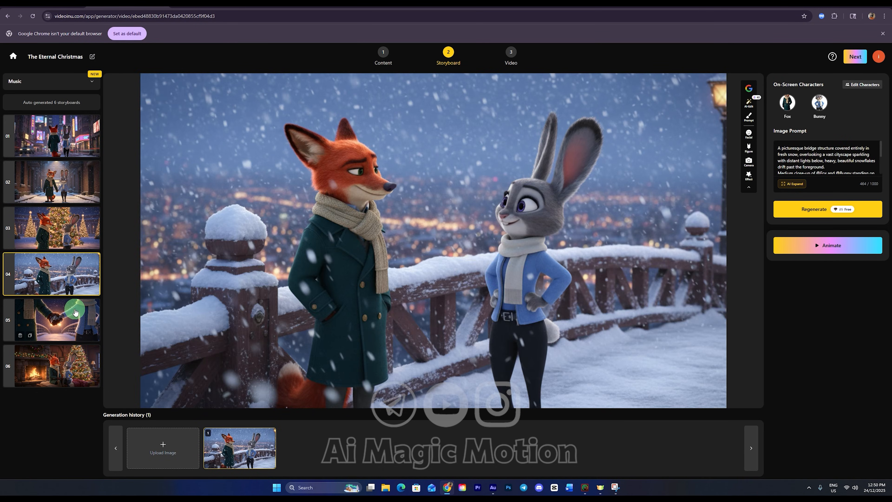
{"action": "left_click", "coordinate": [72, 325]}
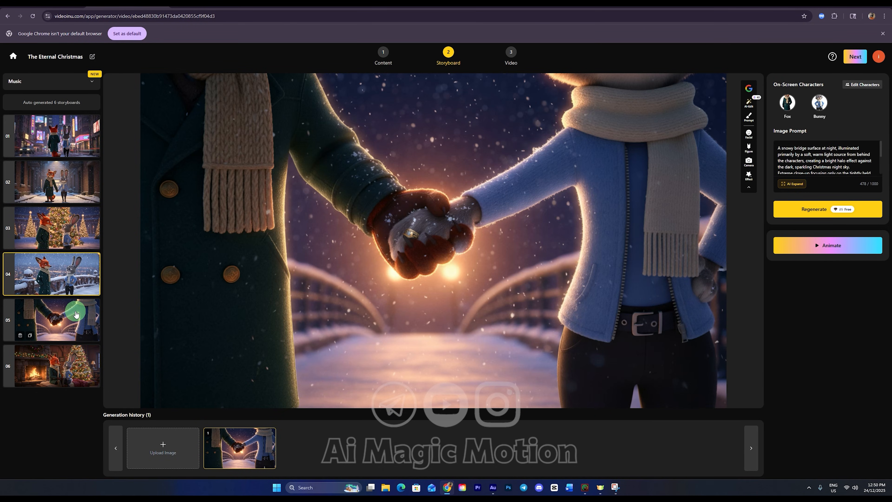
Step: Regenerate the image of shot 01 and switch back to its original version from the generation history
{"action": "left_click", "coordinate": [65, 148]}
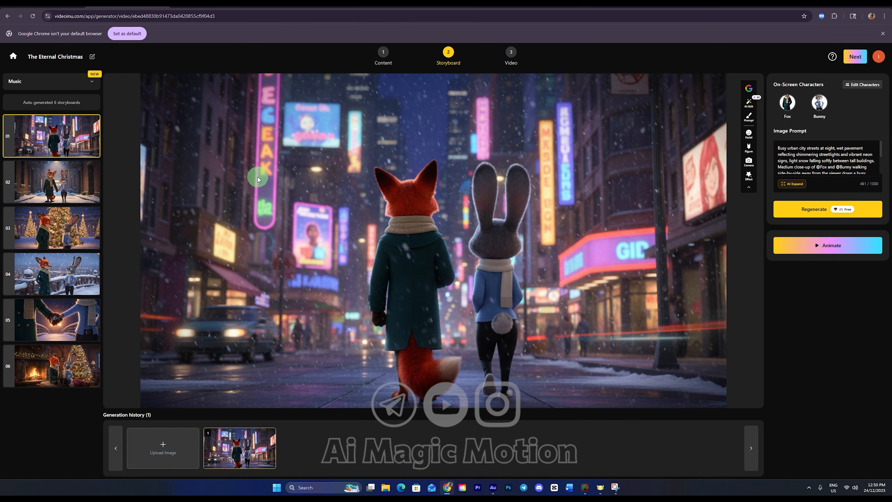
{"action": "mouse_move", "coordinate": [88, 150]}
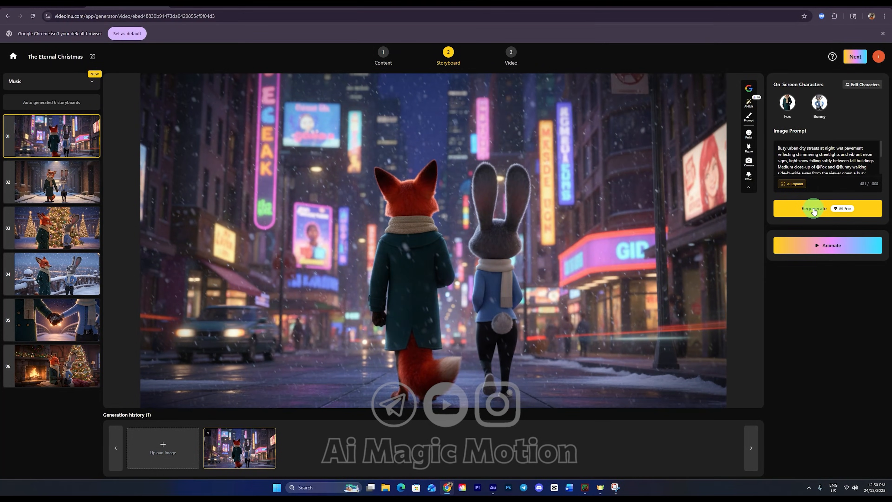
{"action": "left_click", "coordinate": [789, 211]}
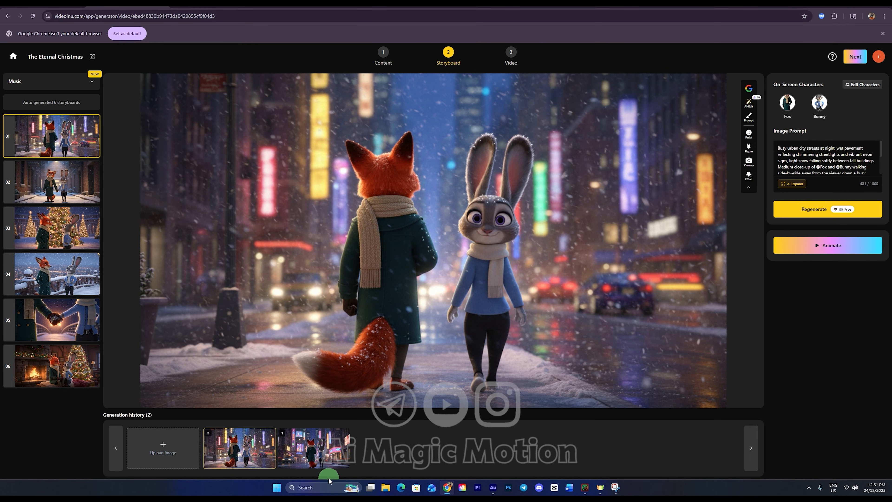
{"action": "left_click", "coordinate": [316, 448]}
Step: Generate an AI edit of shot 02's alley image with the prompt "Make the rain"
{"action": "left_click", "coordinate": [68, 232]}
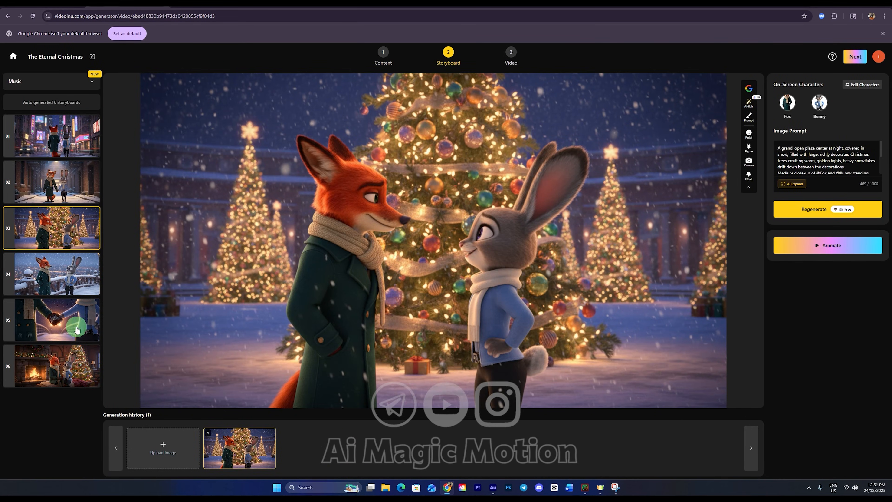
{"action": "left_click", "coordinate": [76, 327]}
{"action": "left_click", "coordinate": [67, 195]}
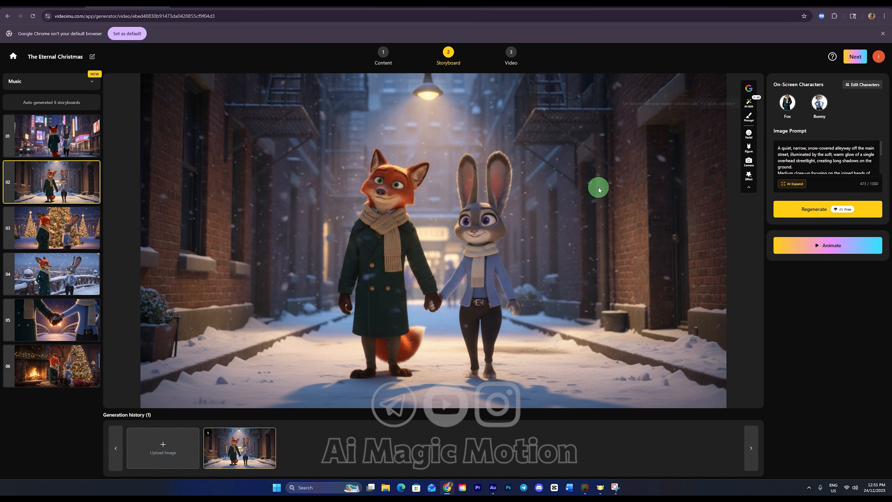
{"action": "left_click", "coordinate": [752, 120]}
{"action": "left_click", "coordinate": [235, 272]}
{"action": "type", "text": "Make the rain"}
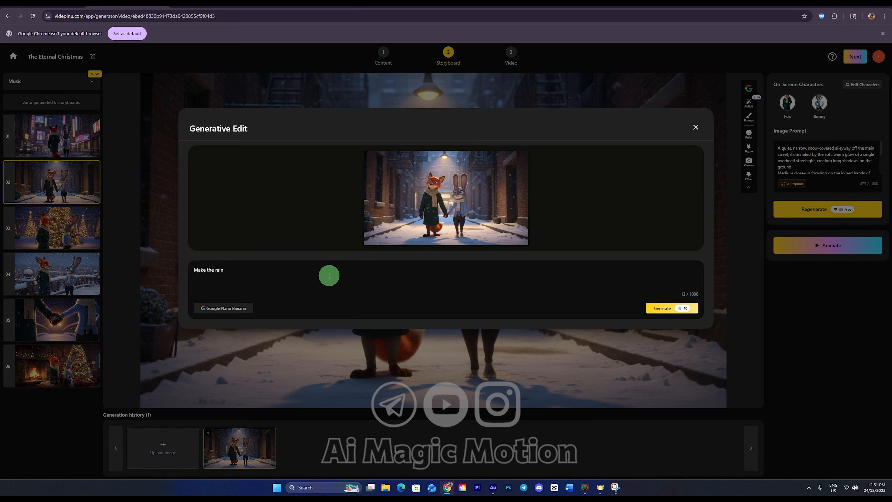
{"action": "left_click", "coordinate": [670, 309]}
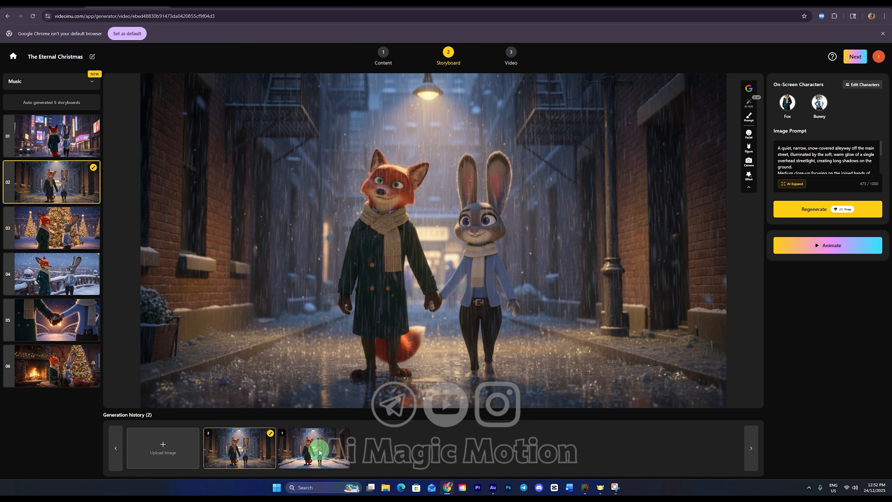
Step: Compare the original and rain-edited versions of shot 02 and keep the original snowy image
{"action": "left_click", "coordinate": [316, 446]}
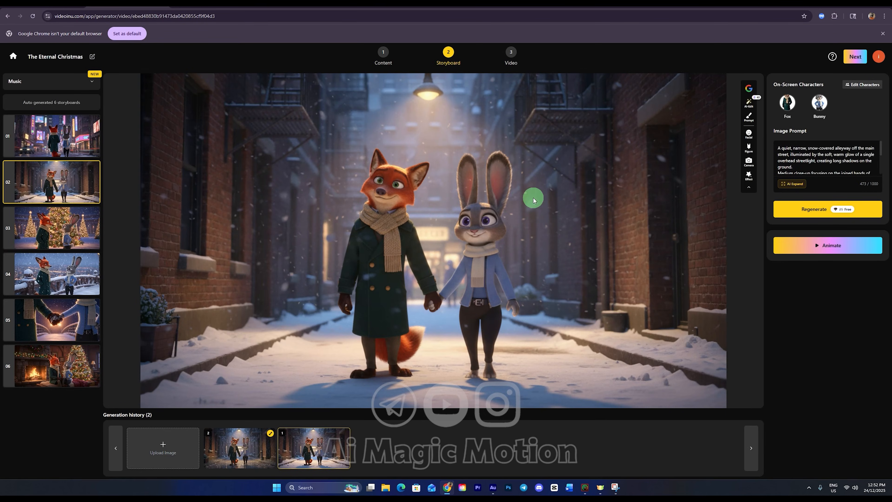
{"action": "left_click", "coordinate": [250, 465]}
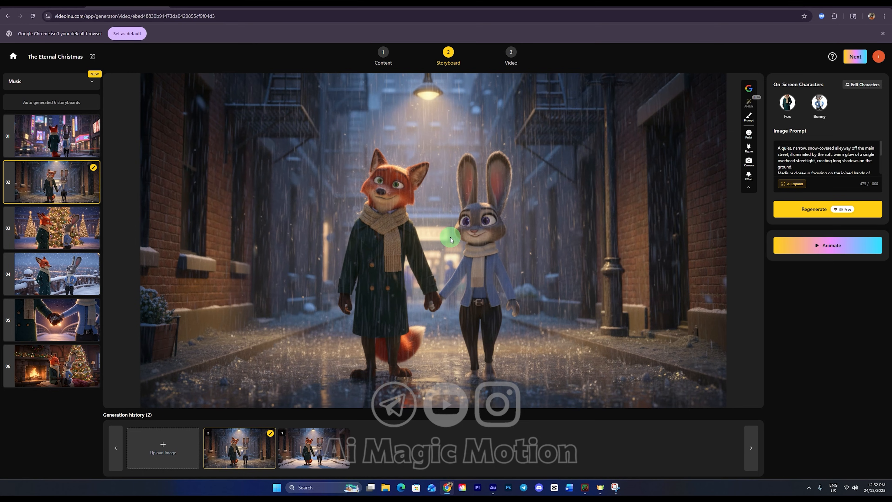
{"action": "left_click", "coordinate": [329, 443]}
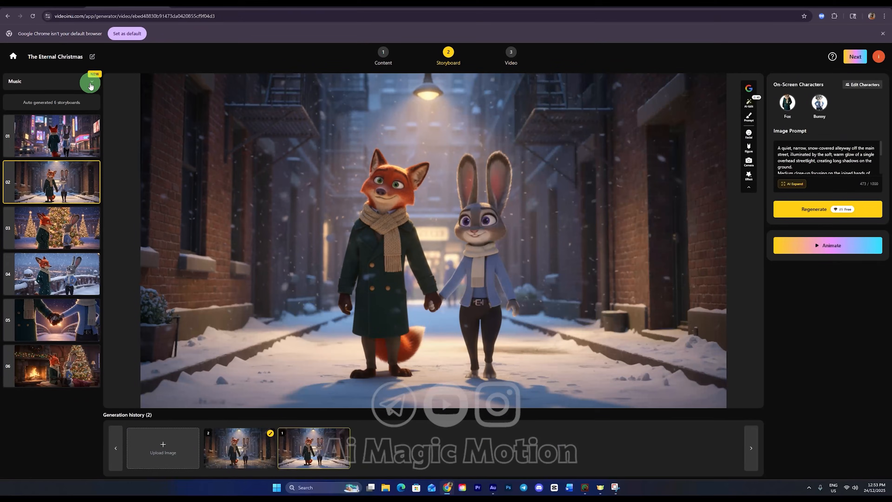
Step: Generate AI background music from the suggested song description and apply the Cinematic Christmas Romance track
{"action": "left_click", "coordinate": [256, 139]}
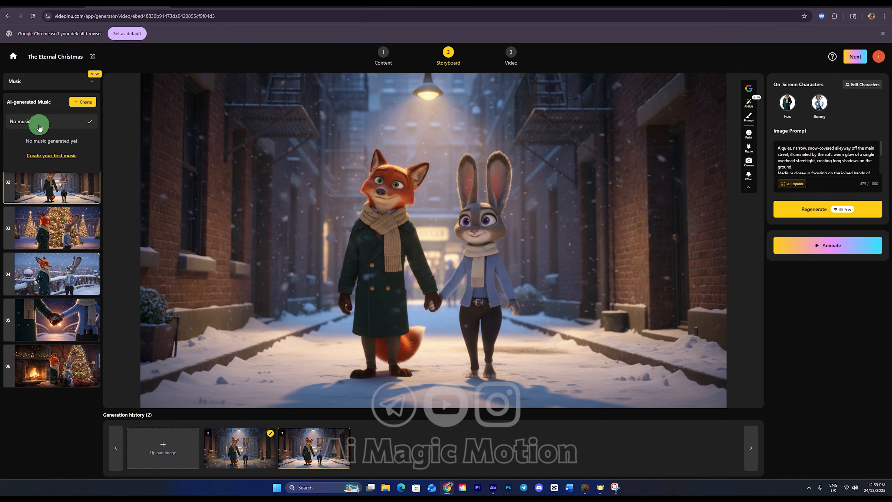
{"action": "left_click", "coordinate": [86, 102]}
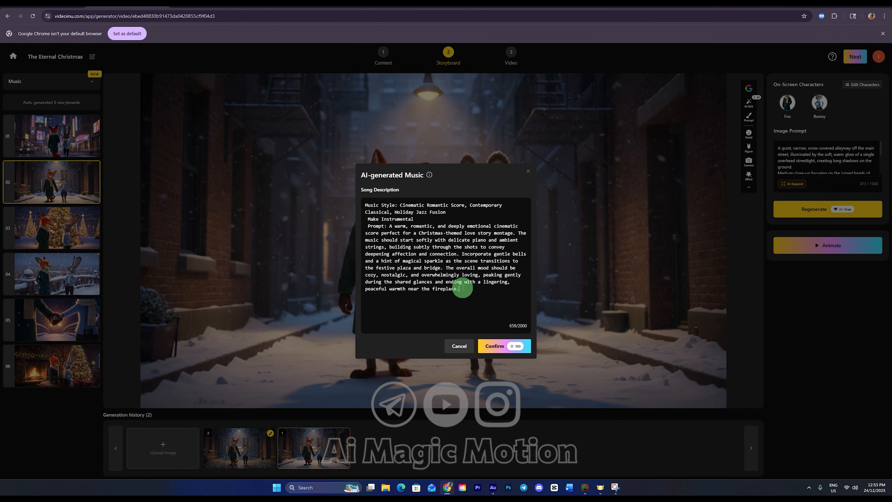
{"action": "left_click_drag", "start_coordinate": [460, 288], "coordinate": [364, 199]}
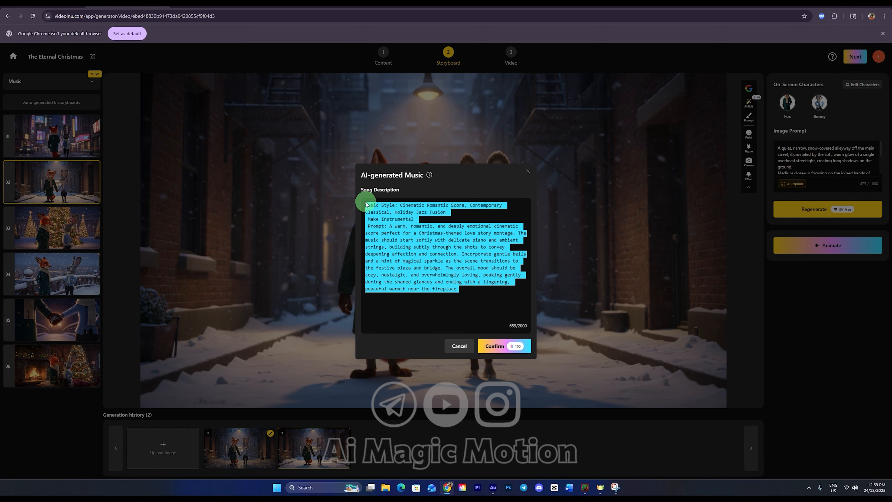
{"action": "left_click", "coordinate": [442, 305]}
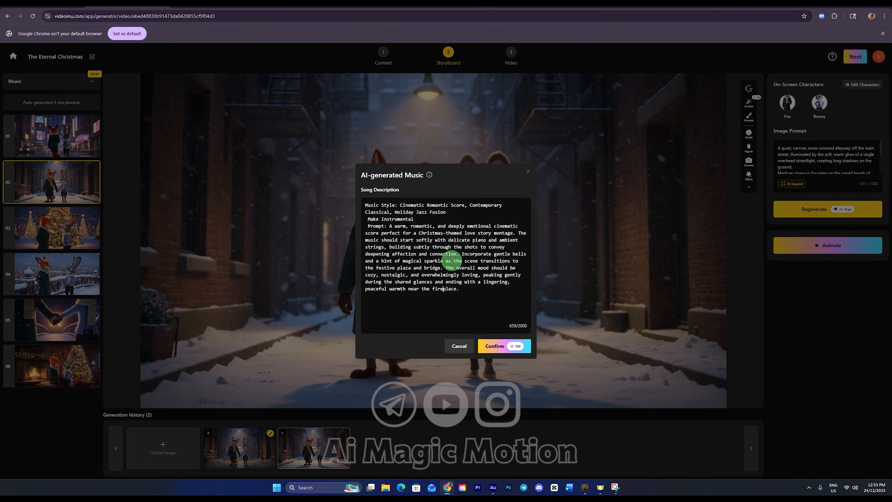
{"action": "left_click_drag", "start_coordinate": [472, 301], "coordinate": [360, 206]}
{"action": "left_click", "coordinate": [488, 304]}
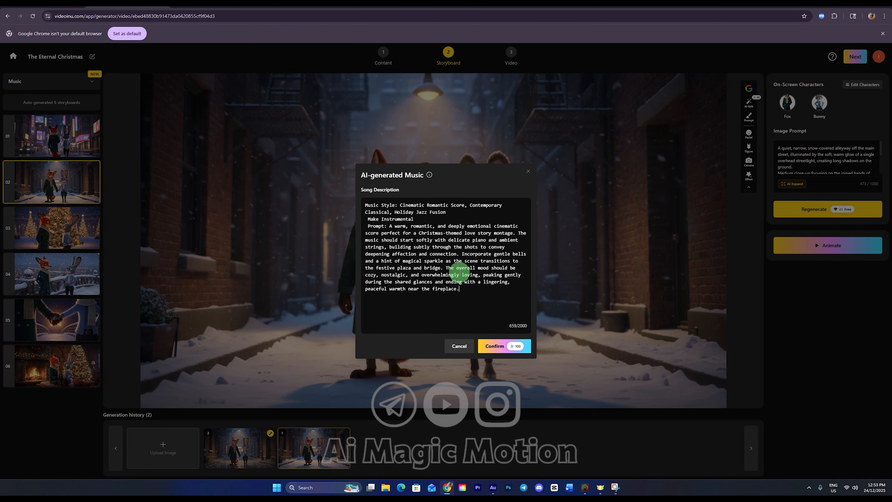
{"action": "left_click", "coordinate": [500, 347]}
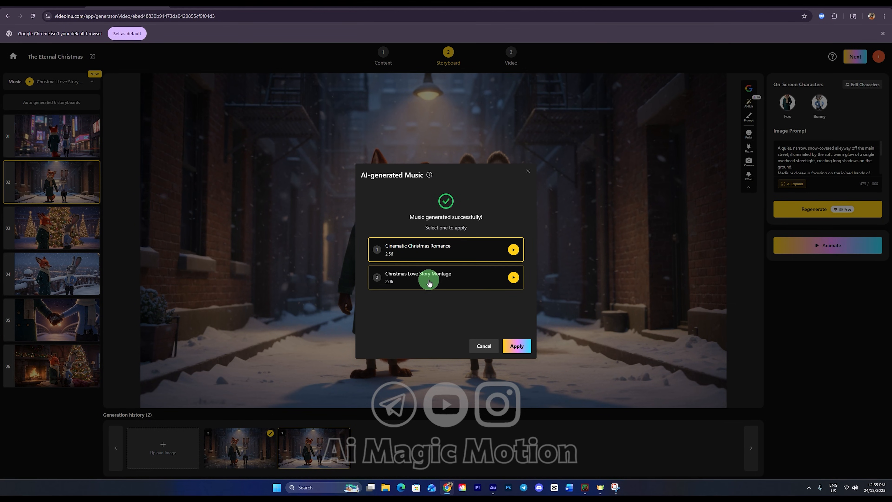
{"action": "left_click", "coordinate": [516, 346]}
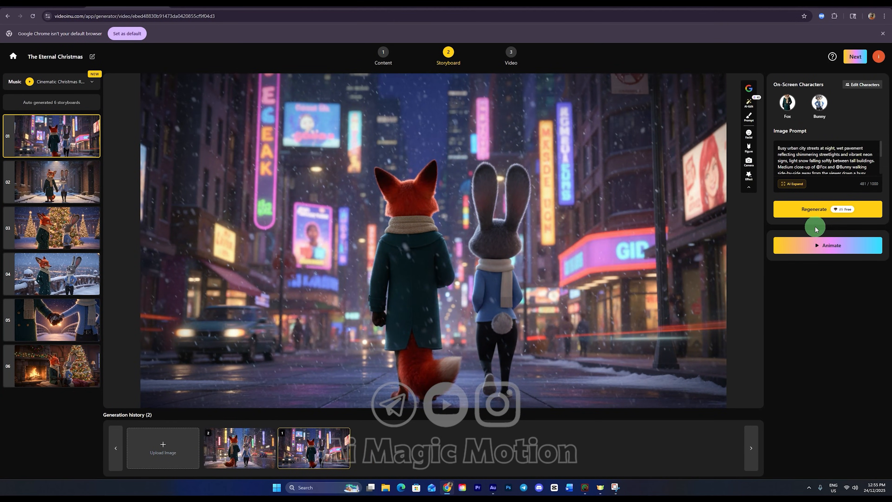
Step: Check the available animation models and animate all six storyboard shots with Sora, using intelligent generation based on the screen
{"action": "left_click", "coordinate": [824, 246]}
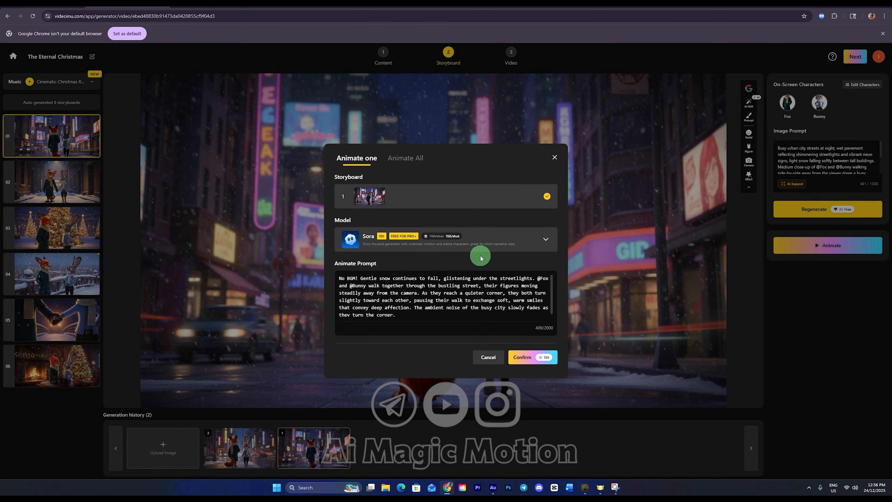
{"action": "left_click", "coordinate": [550, 240]}
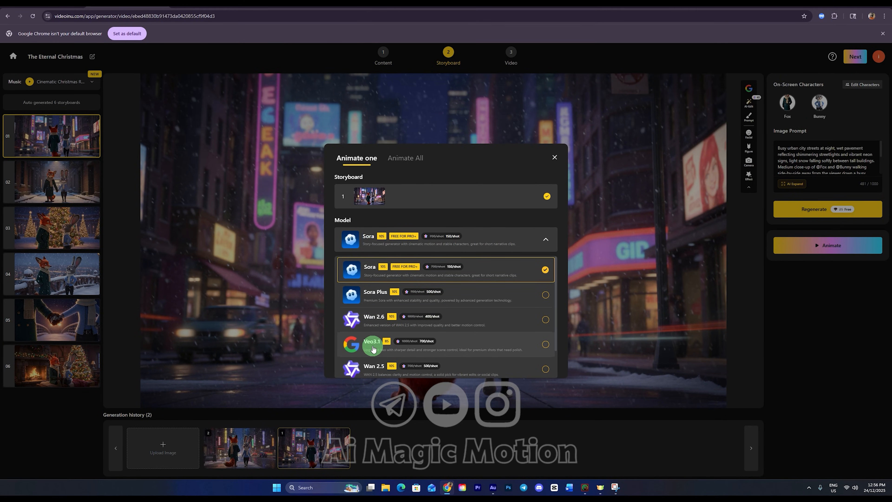
{"action": "scroll", "coordinate": [424, 343], "scroll_direction": "down", "scroll_amount": 1}
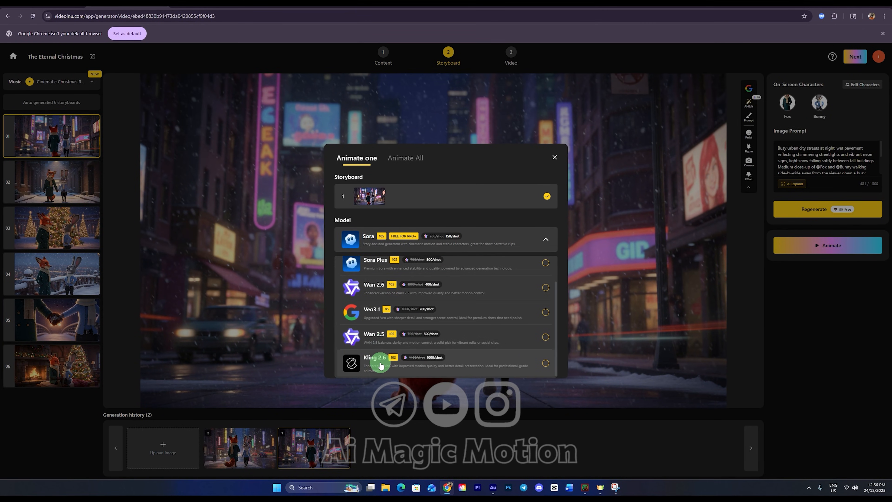
{"action": "scroll", "coordinate": [381, 355], "scroll_direction": "up", "scroll_amount": 1}
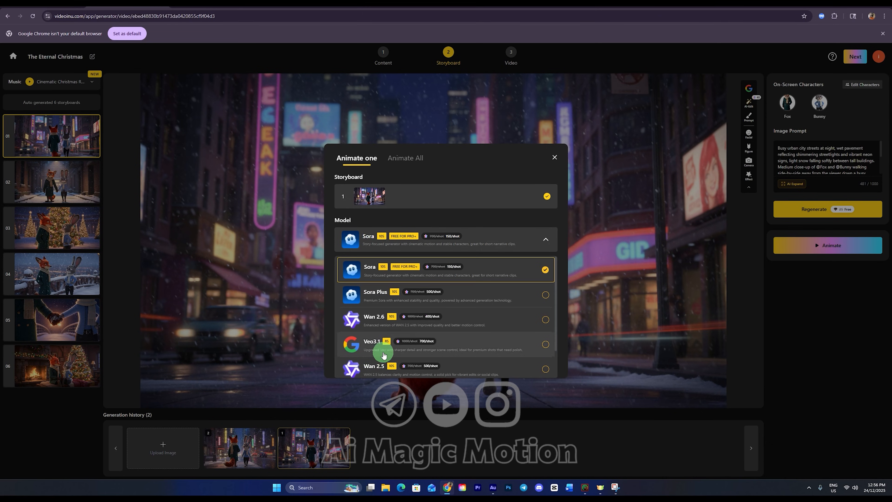
{"action": "left_click", "coordinate": [518, 247]}
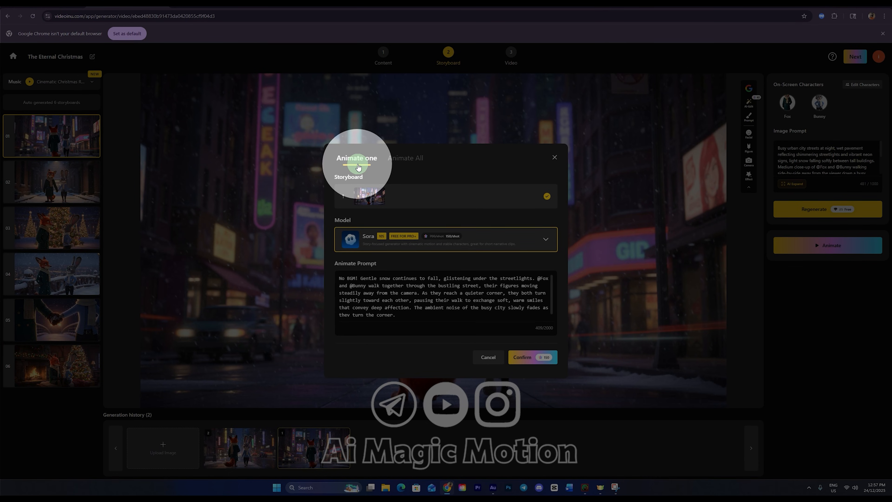
{"action": "left_click", "coordinate": [406, 160]}
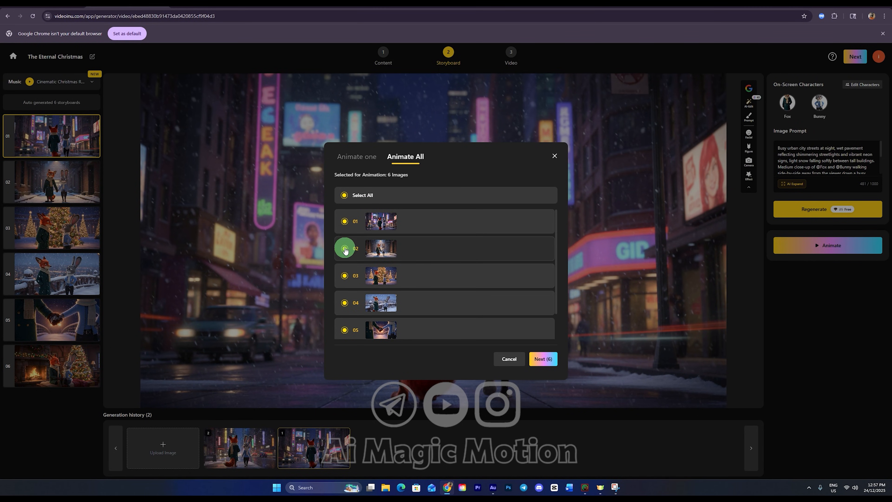
{"action": "left_click", "coordinate": [544, 359]}
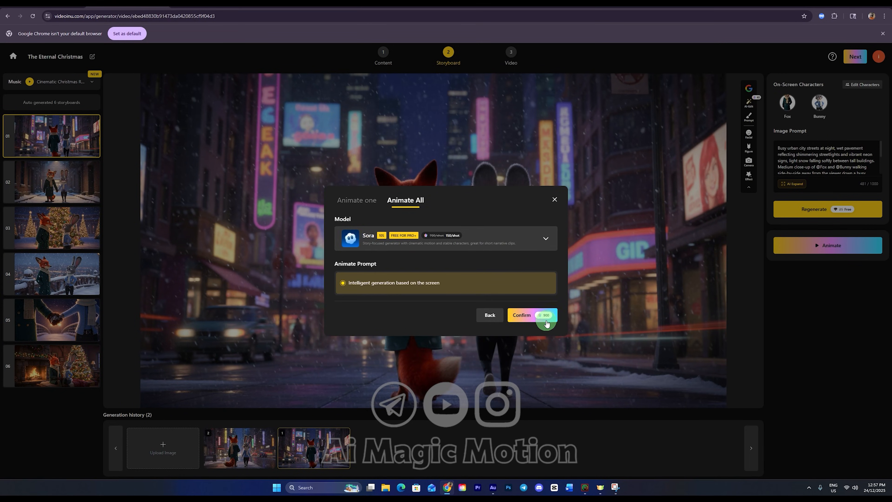
{"action": "left_click", "coordinate": [531, 316]}
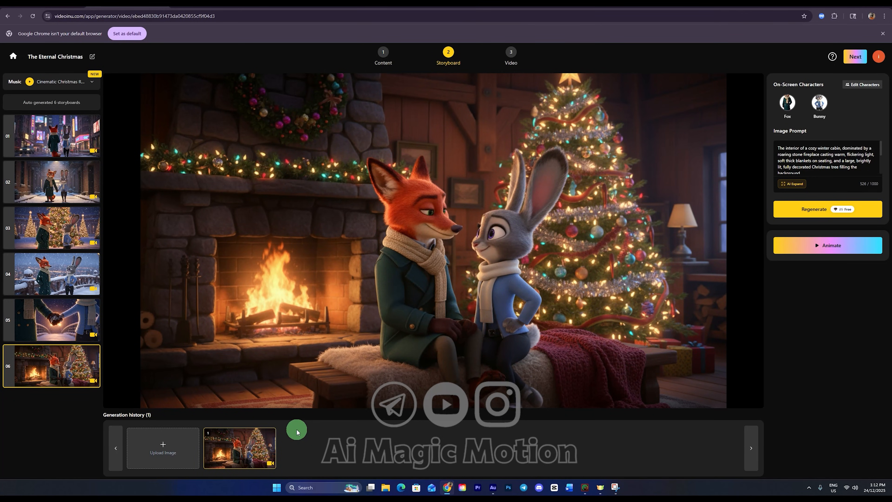
Step: Review the animated shots 01 and 02 and check the list of AI-generated music tracks
{"action": "left_click", "coordinate": [56, 146]}
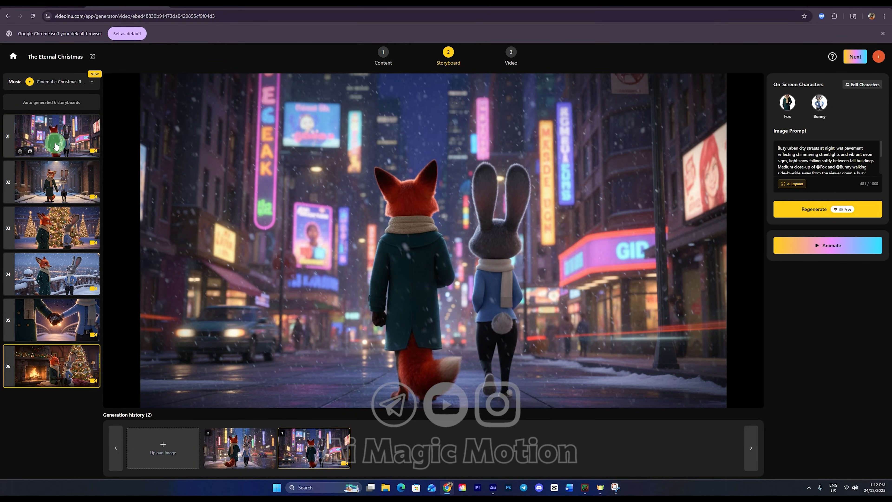
{"action": "left_click", "coordinate": [79, 186]}
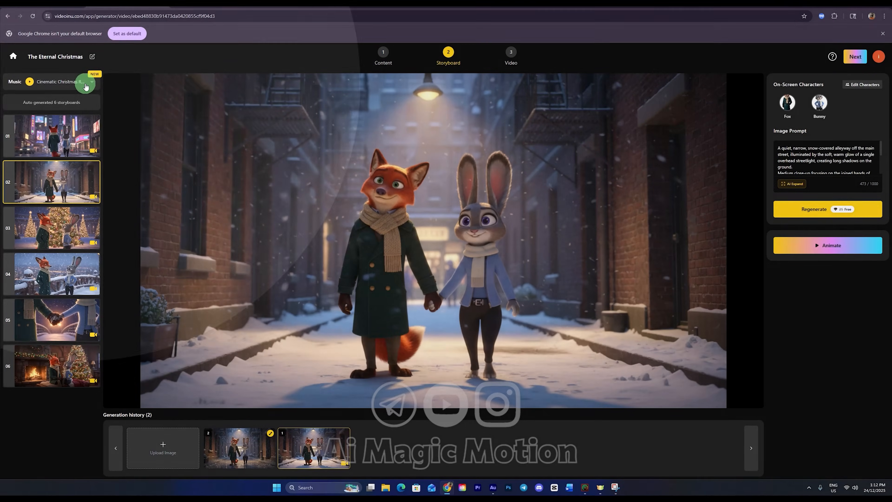
{"action": "left_click", "coordinate": [86, 84]}
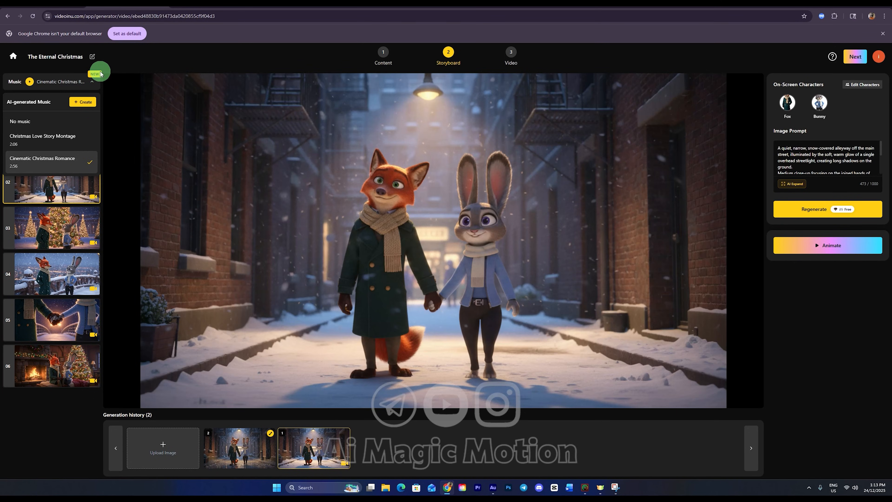
{"action": "left_click", "coordinate": [100, 73]}
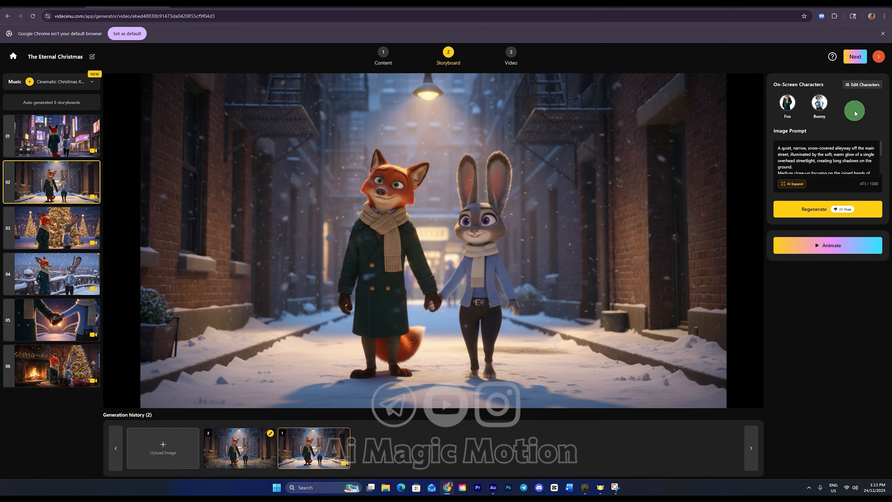
Step: Proceed to the Video stage and set the video volume to 0%
{"action": "left_click", "coordinate": [857, 60]}
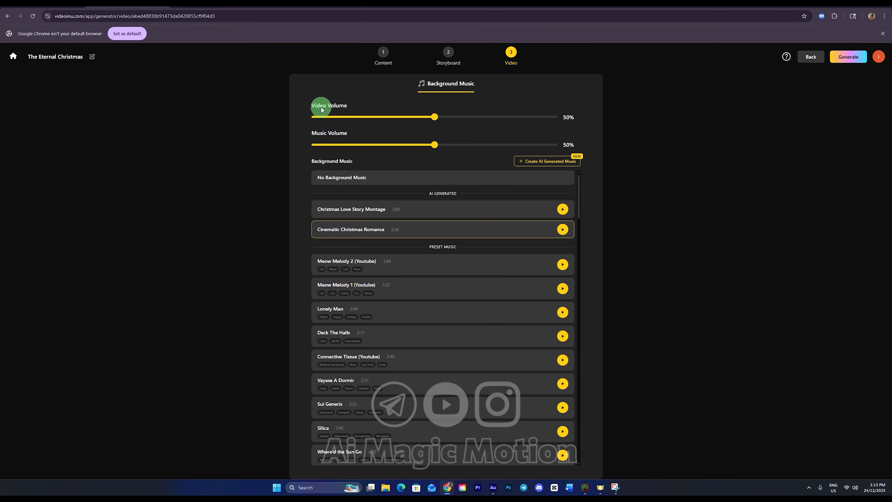
{"action": "key", "text": "ctrl"}
{"action": "key", "text": "ctrl"}
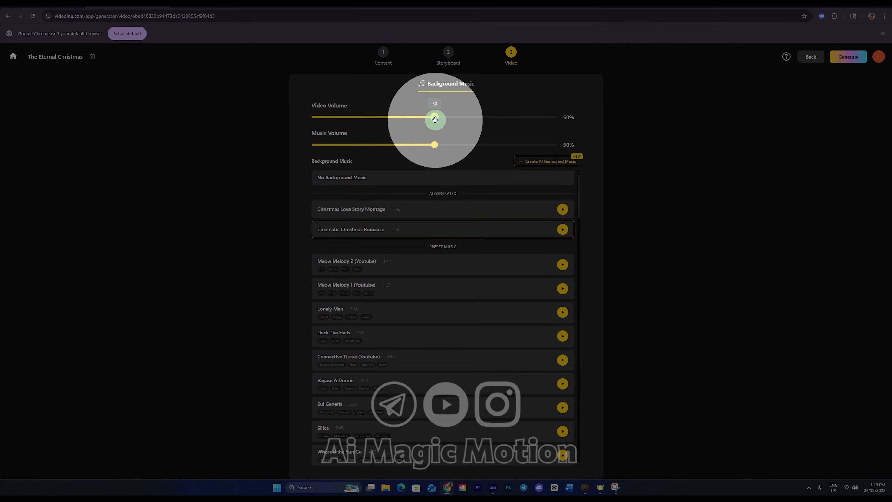
{"action": "left_click_drag", "start_coordinate": [427, 117], "coordinate": [304, 128]}
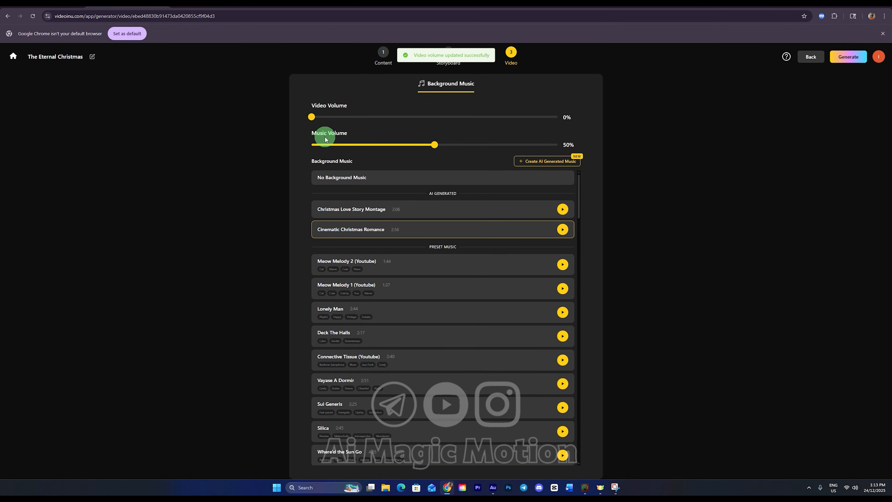
Step: Look through the preset background music tracks available for the video
{"action": "key", "text": "ctrl"}
{"action": "key", "text": "ctrl"}
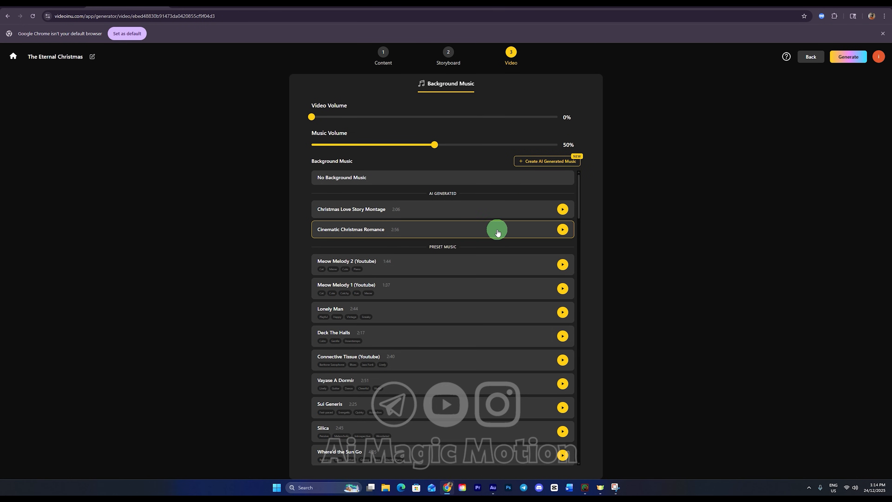
{"action": "scroll", "coordinate": [467, 274], "scroll_direction": "down", "scroll_amount": 2}
{"action": "scroll", "coordinate": [452, 267], "scroll_direction": "down", "scroll_amount": 10}
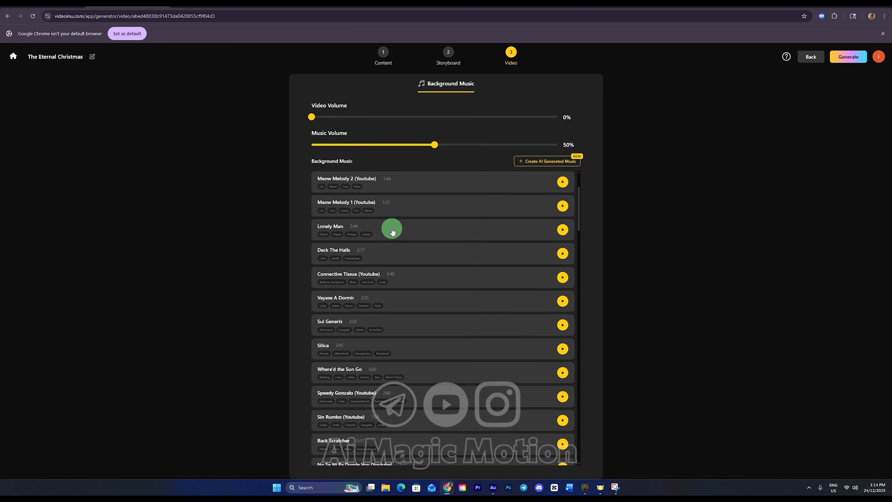
{"action": "scroll", "coordinate": [393, 241], "scroll_direction": "down", "scroll_amount": 7}
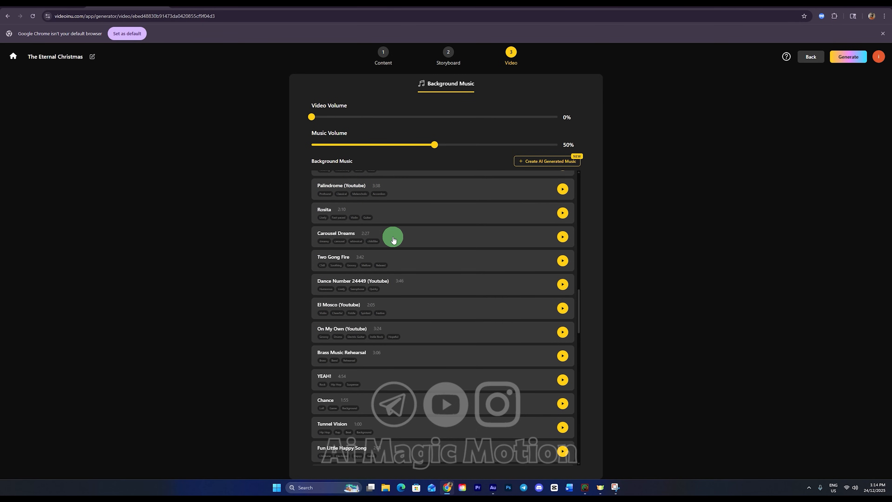
{"action": "scroll", "coordinate": [394, 241], "scroll_direction": "up", "scroll_amount": 7}
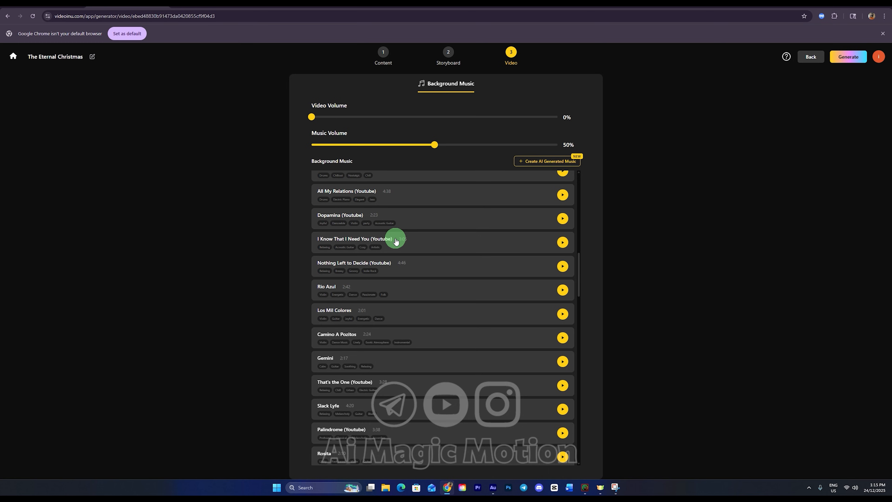
{"action": "scroll", "coordinate": [396, 241], "scroll_direction": "up", "scroll_amount": 1}
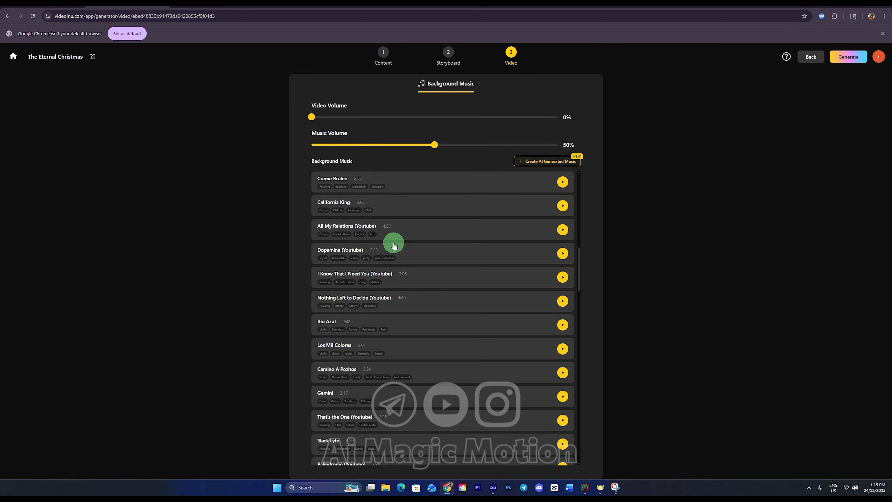
{"action": "scroll", "coordinate": [394, 246], "scroll_direction": "up", "scroll_amount": 4}
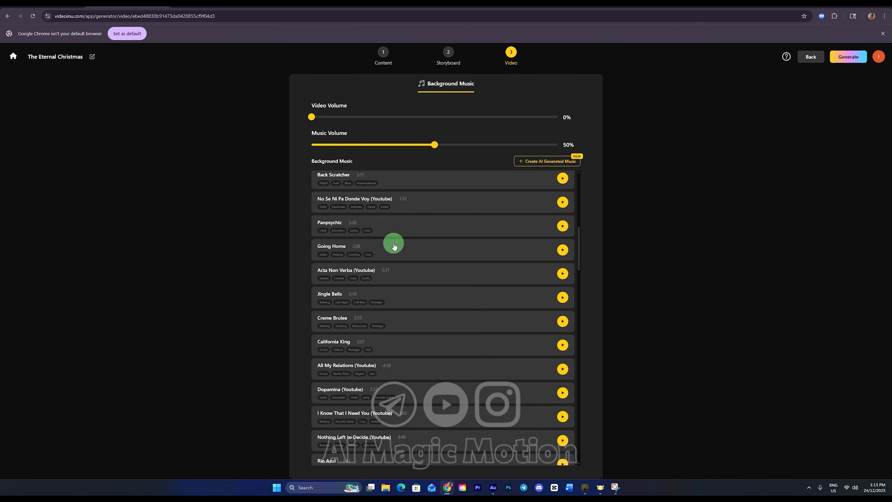
{"action": "scroll", "coordinate": [394, 246], "scroll_direction": "up", "scroll_amount": 5}
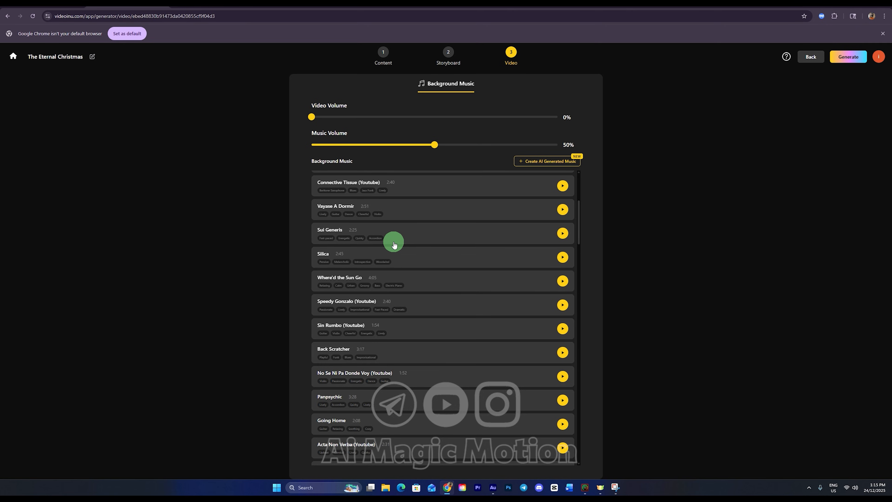
{"action": "scroll", "coordinate": [394, 246], "scroll_direction": "up", "scroll_amount": 4}
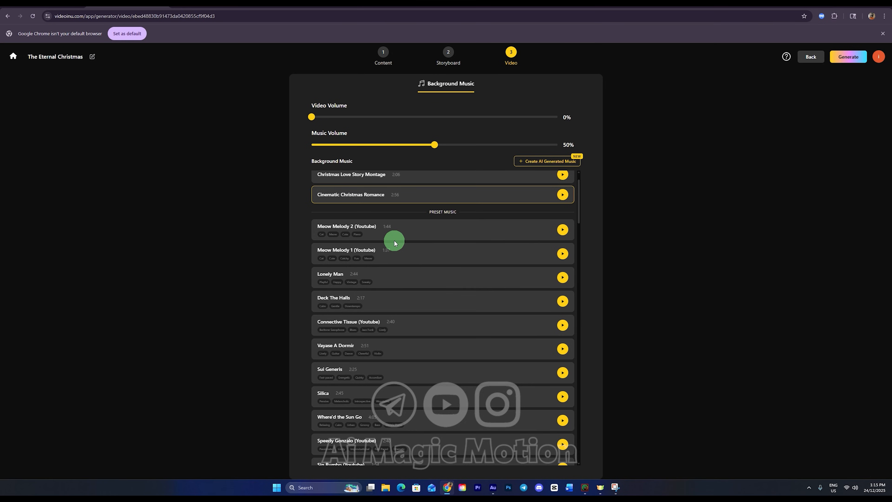
{"action": "scroll", "coordinate": [394, 243], "scroll_direction": "up", "scroll_amount": 1}
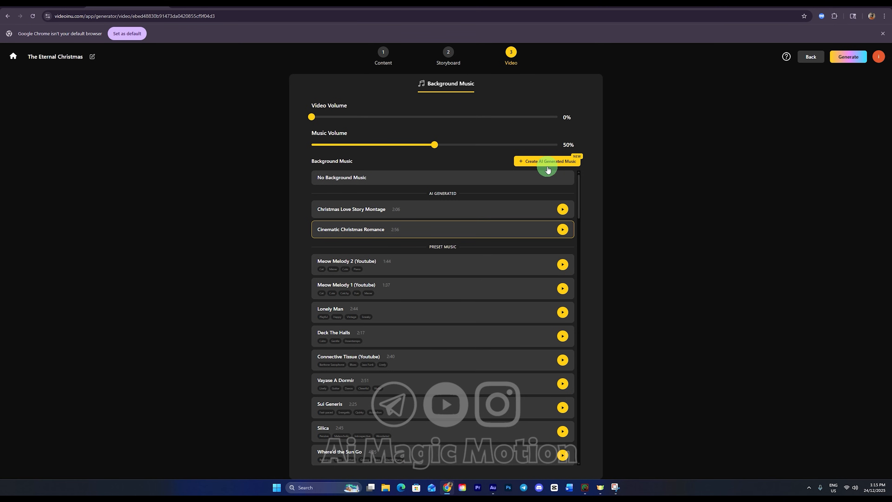
Step: Generate the final video of The Eternal Christmas with the chosen volume and background music settings
{"action": "left_click", "coordinate": [849, 57]}
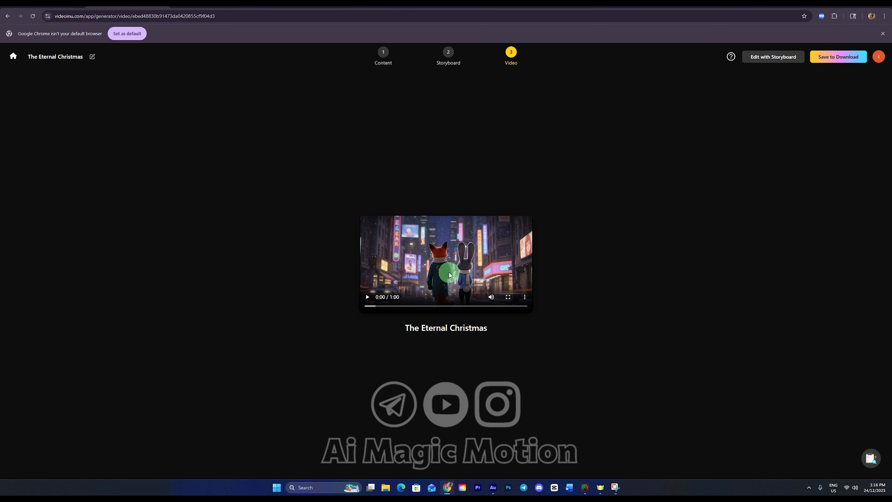
{"action": "left_click", "coordinate": [396, 299]}
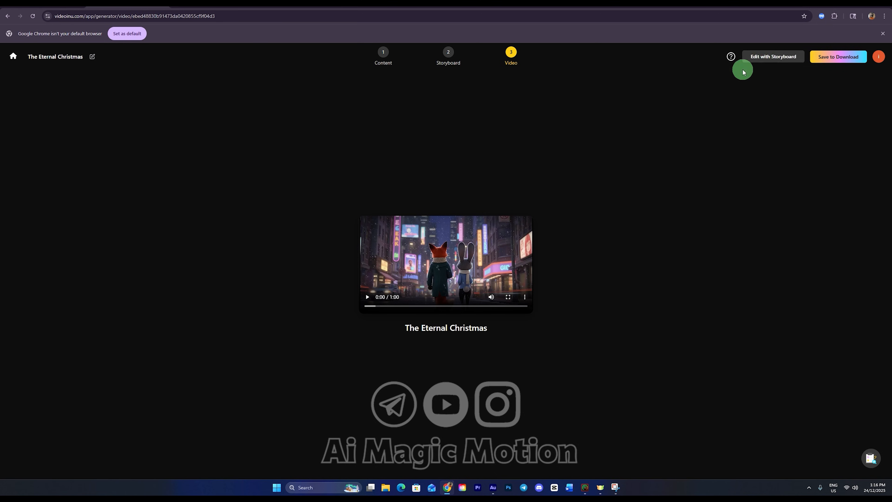
Step: Save the generated video in 2K resolution with public sharing and download the 2K file
{"action": "left_click", "coordinate": [838, 59]}
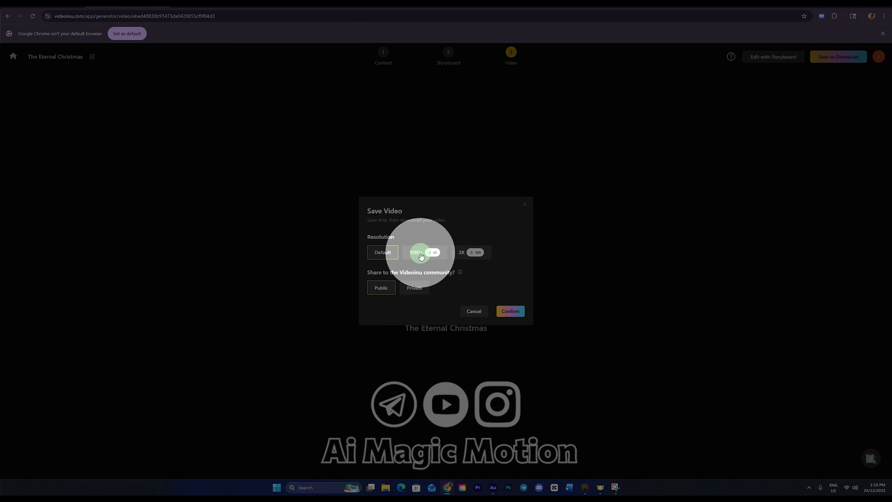
{"action": "left_click", "coordinate": [476, 253]}
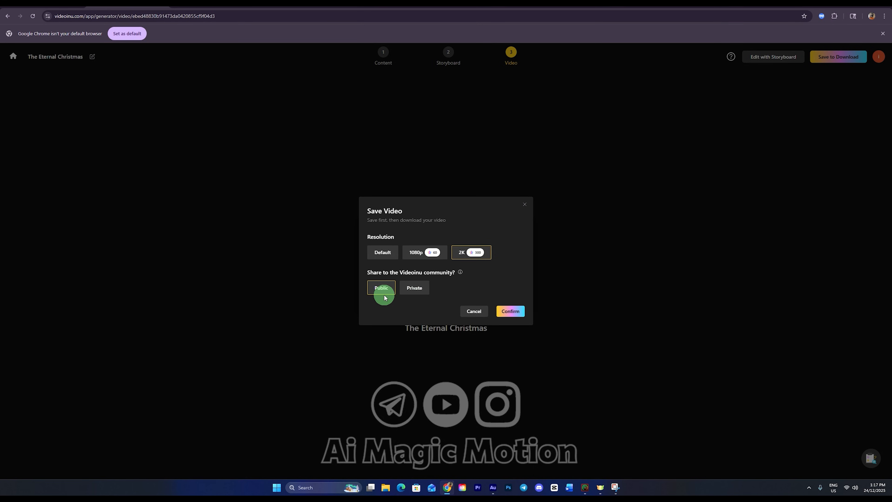
{"action": "left_click", "coordinate": [511, 311]}
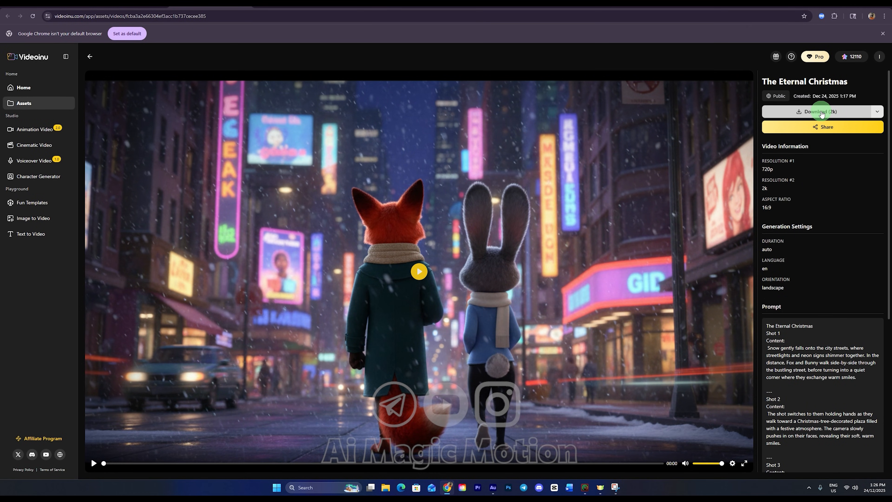
{"action": "left_click", "coordinate": [821, 112]}
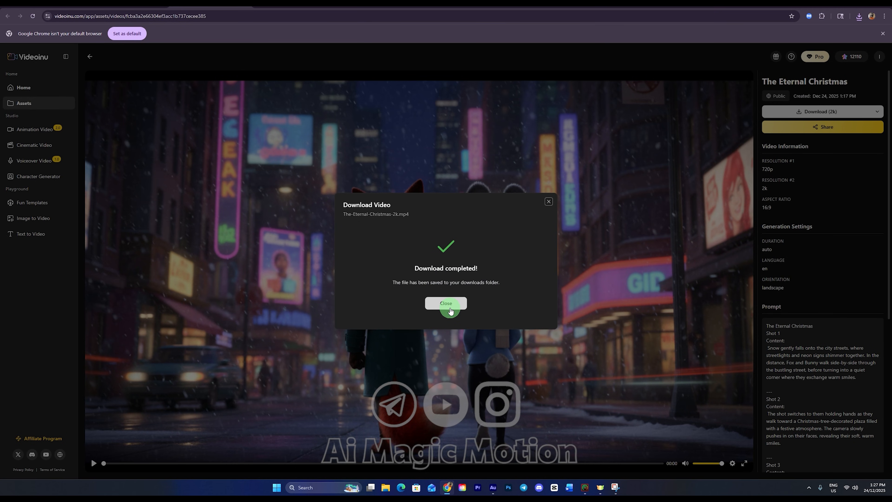
{"action": "left_click", "coordinate": [446, 303]}
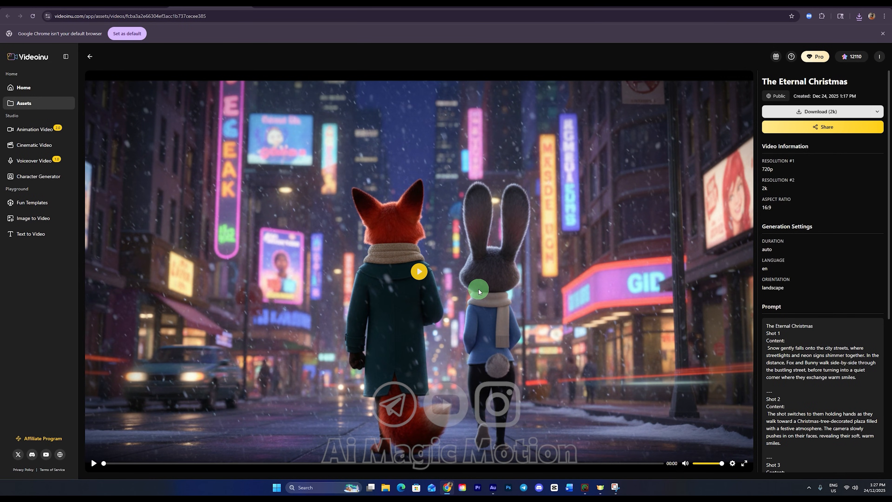